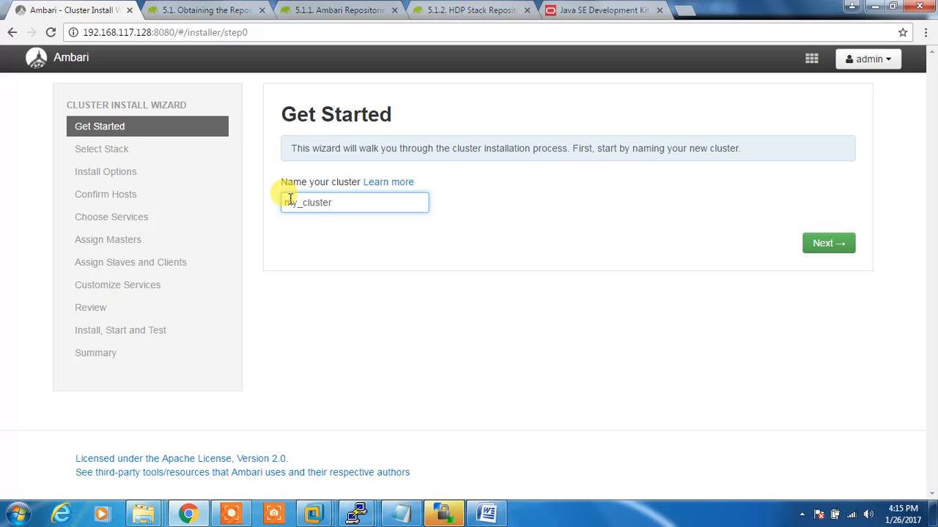
# - Accept the cluster name my_cluster and expand the advanced repository options for the HDP 2.3 stack
pyautogui.click(835, 248)
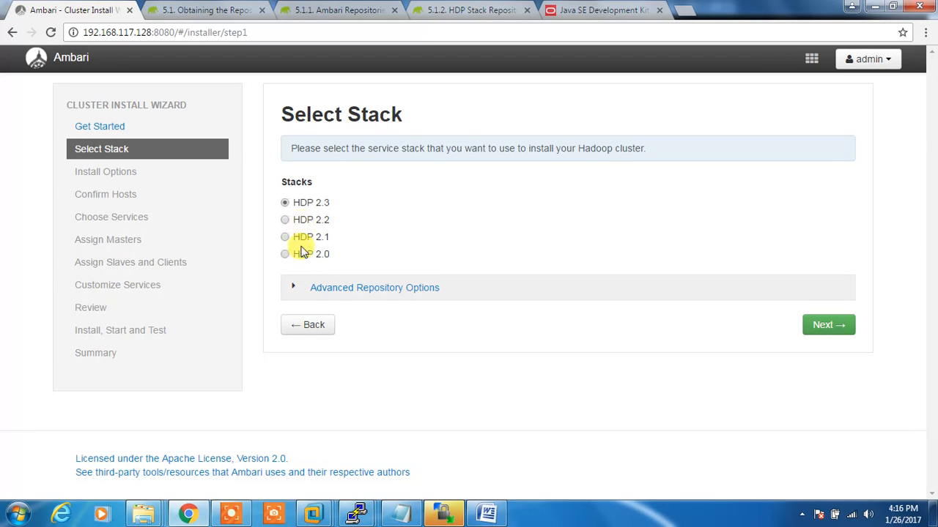
pyautogui.click(296, 288)
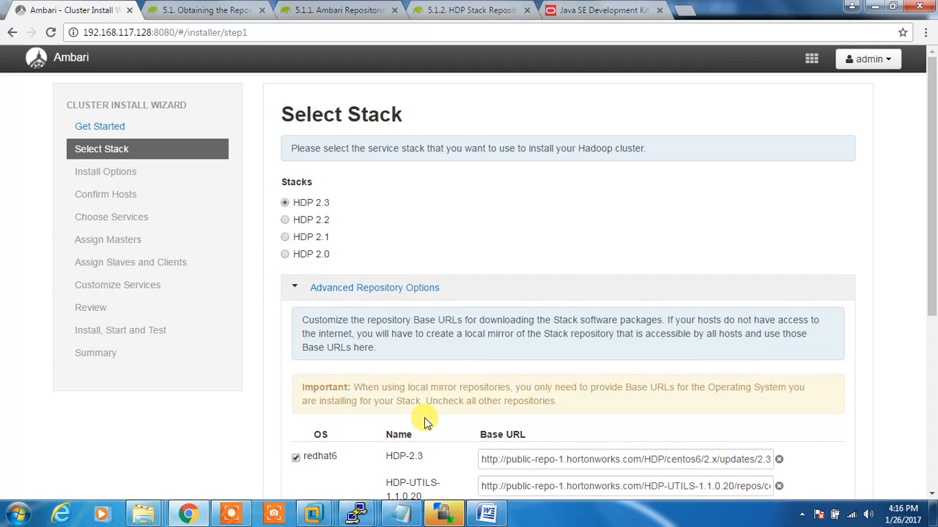
pyautogui.scroll(-1, 418, 414)
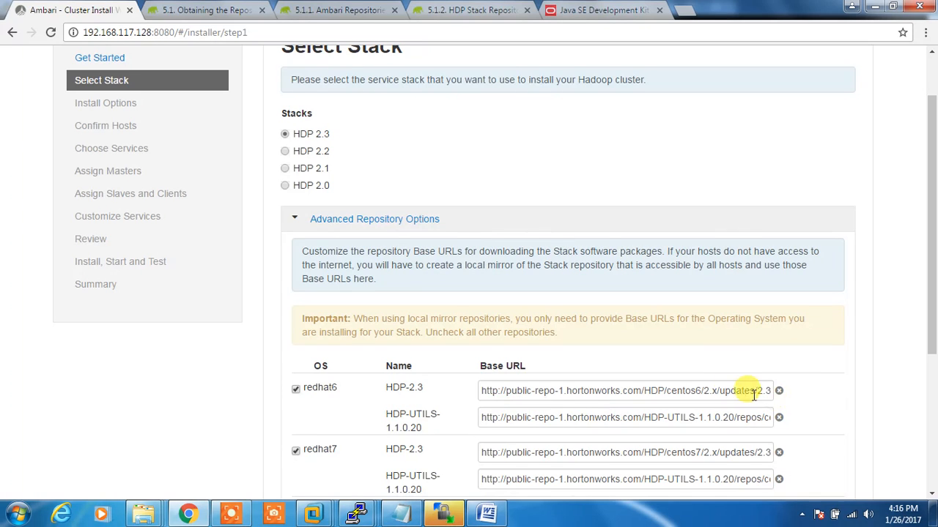
# - Clear the redhat6 base URLs for both HDP-2.3 and HDP-UTILS-1.1.0.20
pyautogui.moveTo(483, 388); pyautogui.dragTo(848, 402)
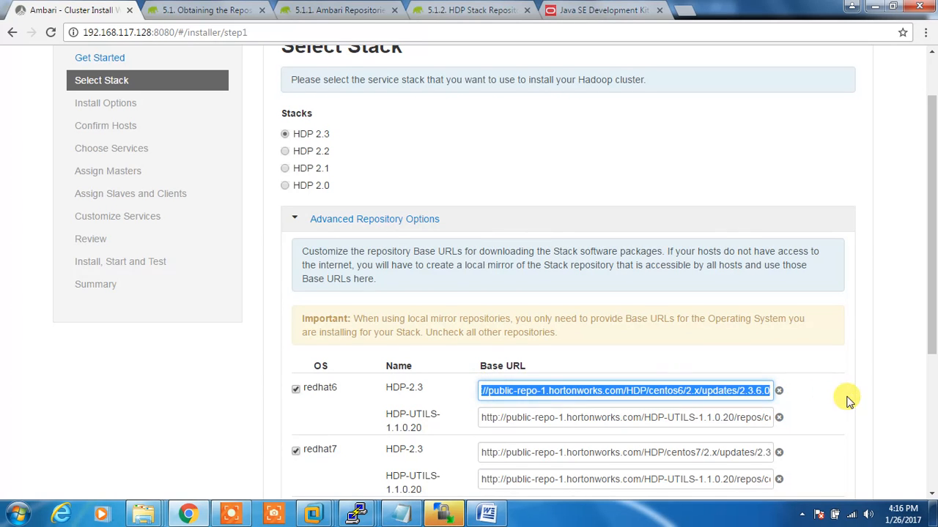
pyautogui.press('BackSpace')
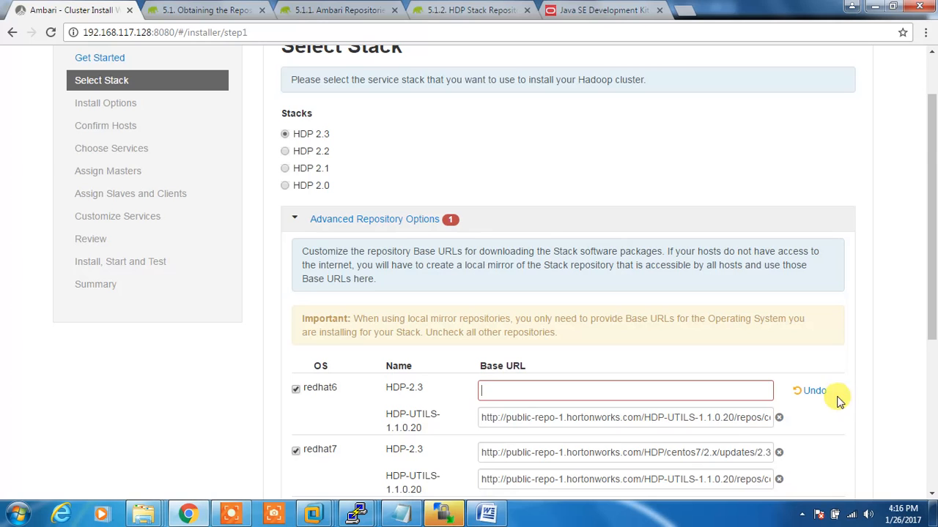
pyautogui.moveTo(483, 418); pyautogui.dragTo(842, 418)
pyautogui.press('BackSpace')
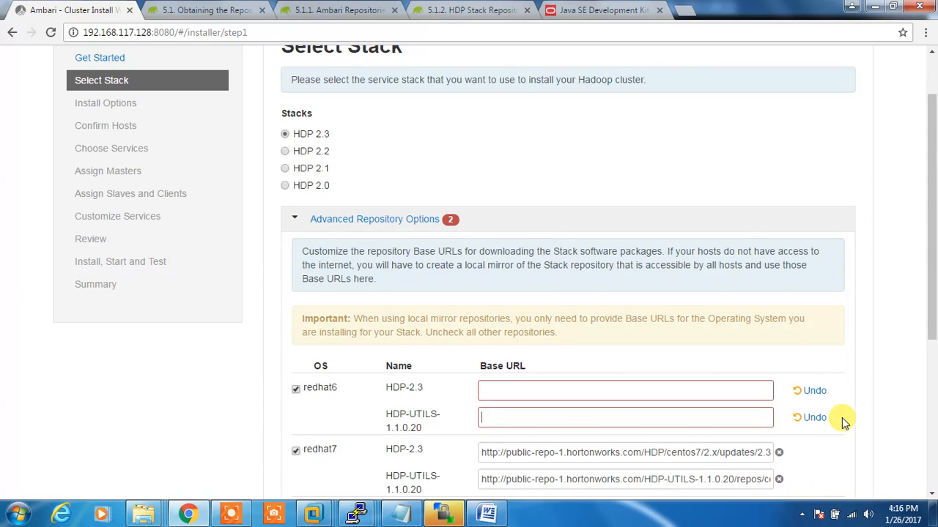
pyautogui.click(400, 513)
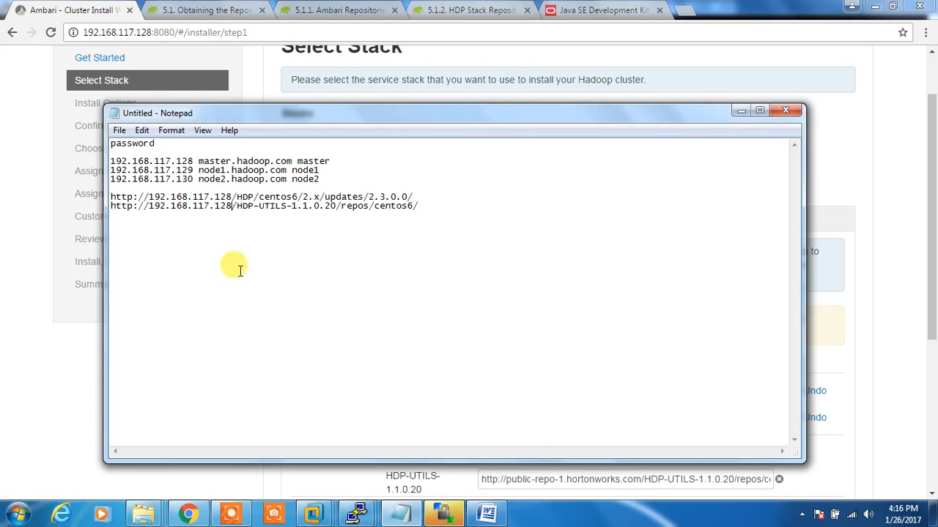
pyautogui.moveTo(414, 196); pyautogui.dragTo(112, 196)
pyautogui.rightClick(122, 193)
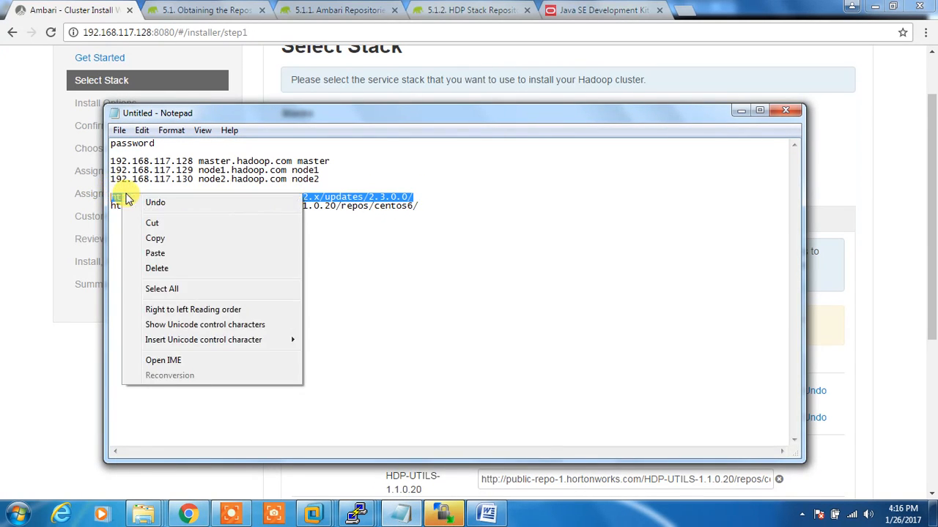
pyautogui.click(154, 239)
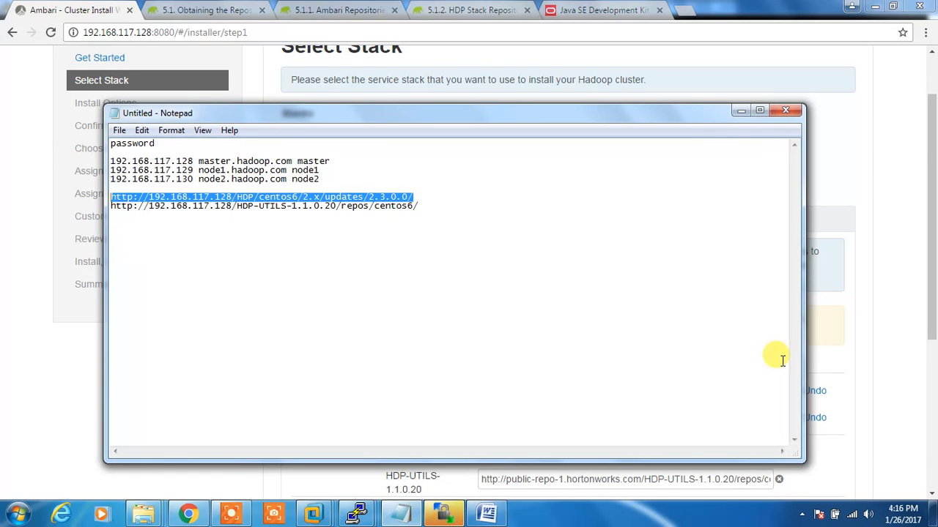
pyautogui.click(909, 375)
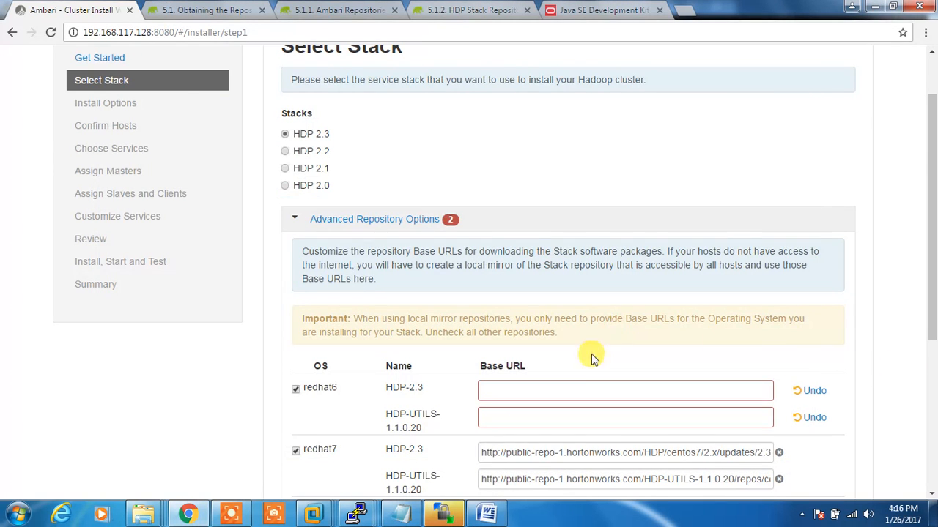
pyautogui.click(571, 386)
pyautogui.hotkey('ctrl', 'v')
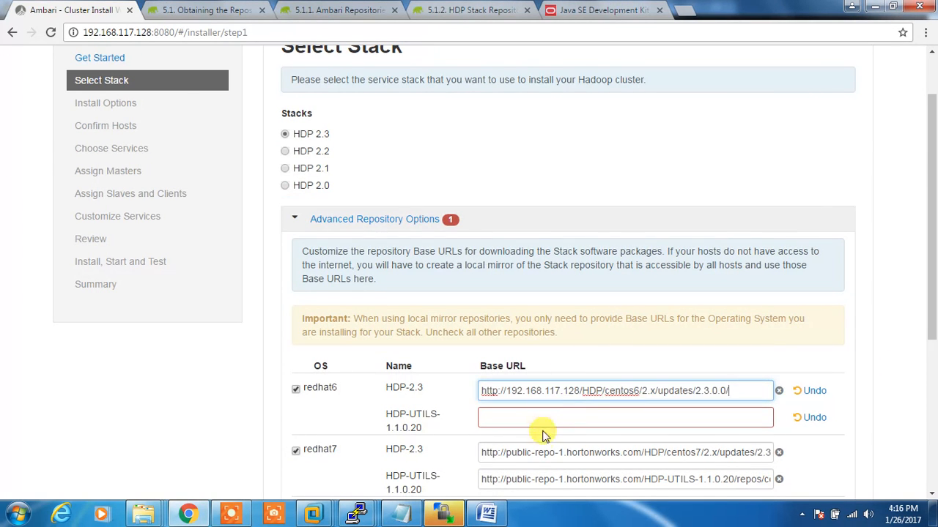
pyautogui.click(401, 515)
pyautogui.moveTo(424, 208); pyautogui.dragTo(117, 206)
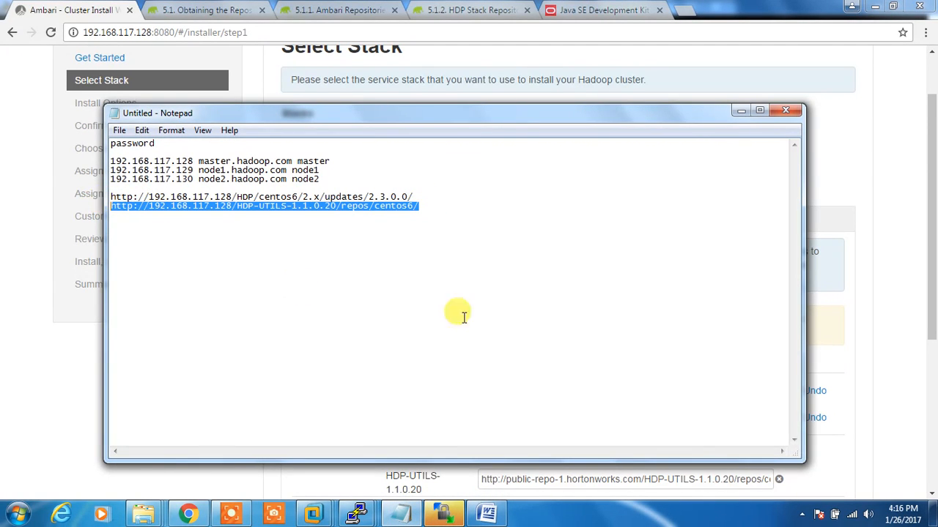
pyautogui.click(874, 372)
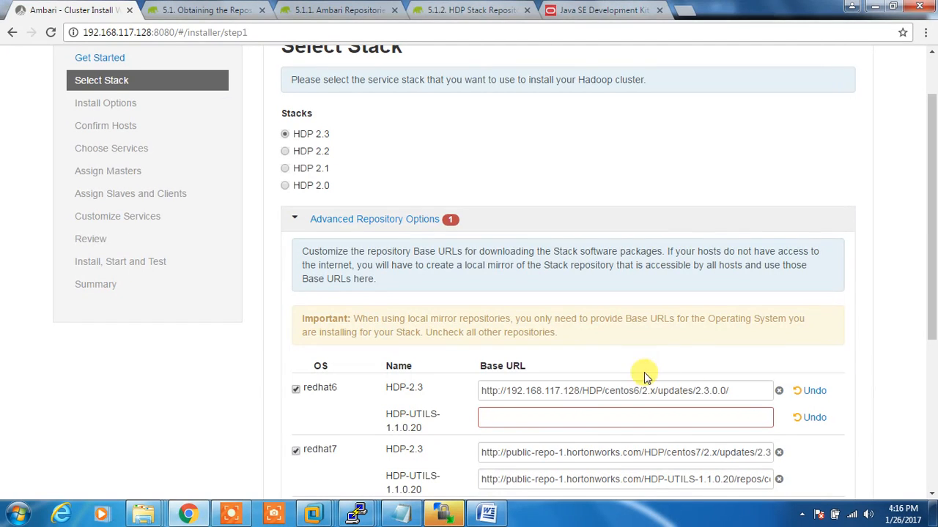
pyautogui.click(599, 417)
pyautogui.hotkey('ctrl', 'v')
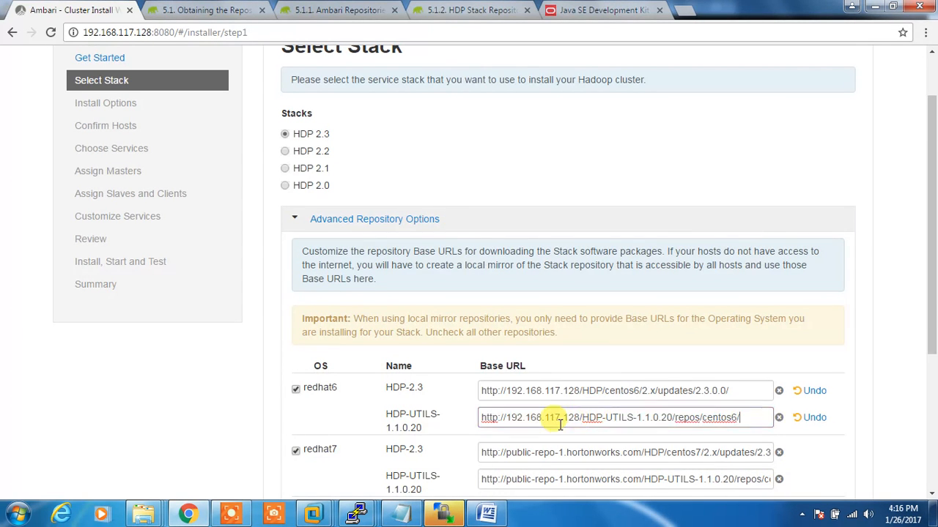
# - Exclude the redhat7 and suse11 repositories, review the redhat6 entries, and proceed to the install options
pyautogui.click(296, 451)
pyautogui.scroll(-1, 306, 432)
pyautogui.click(295, 388)
pyautogui.scroll(-2, 303, 432)
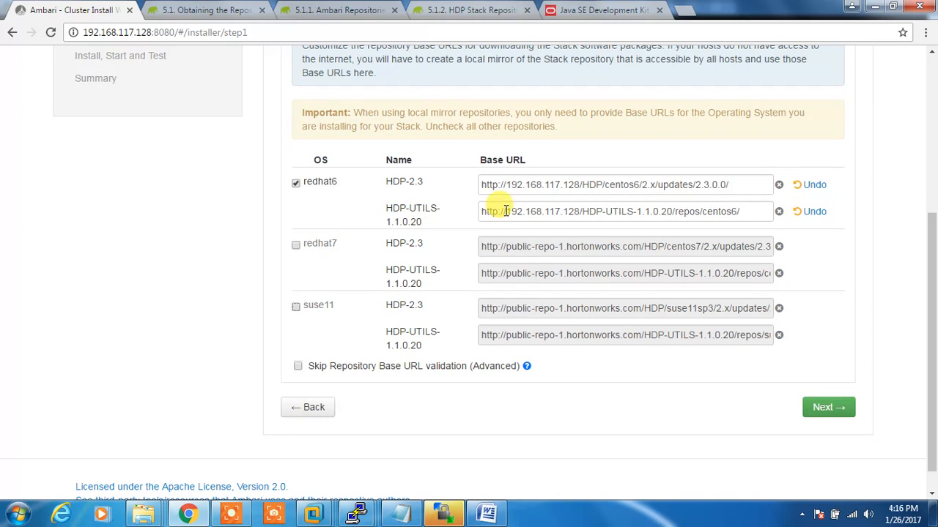
pyautogui.scroll(1, 356, 225)
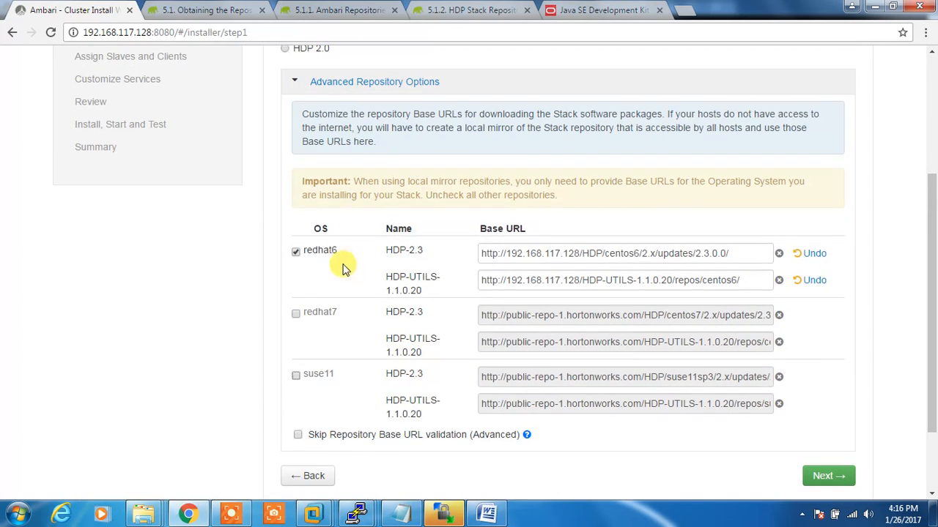
pyautogui.scroll(1, 356, 277)
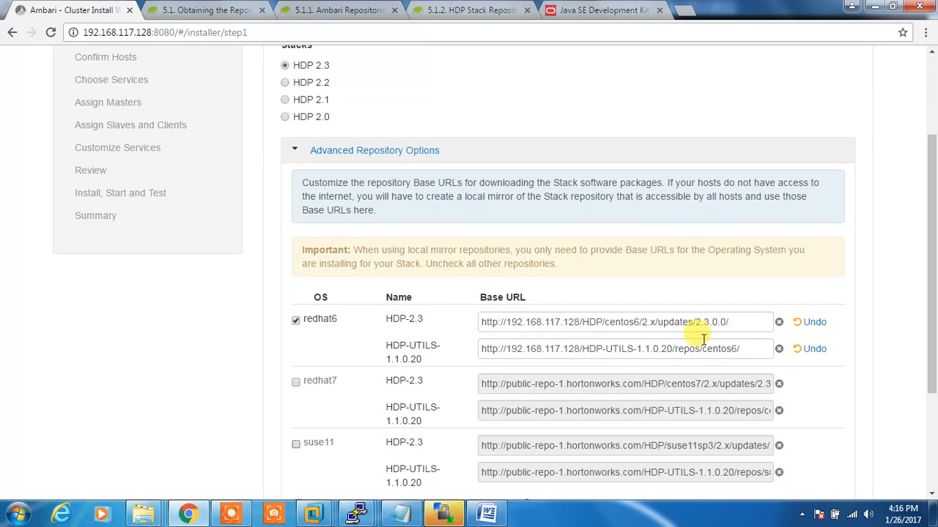
pyautogui.scroll(2, 679, 345)
pyautogui.scroll(-5, 323, 220)
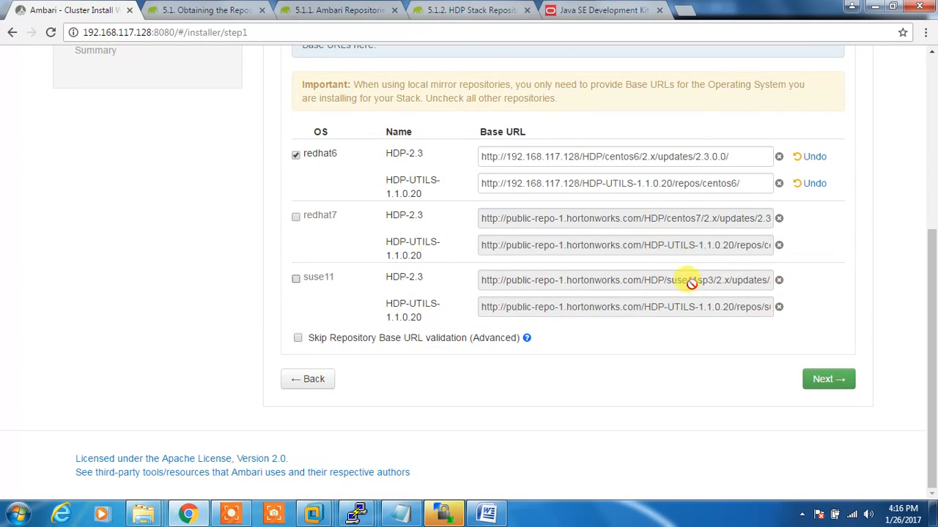
pyautogui.click(838, 379)
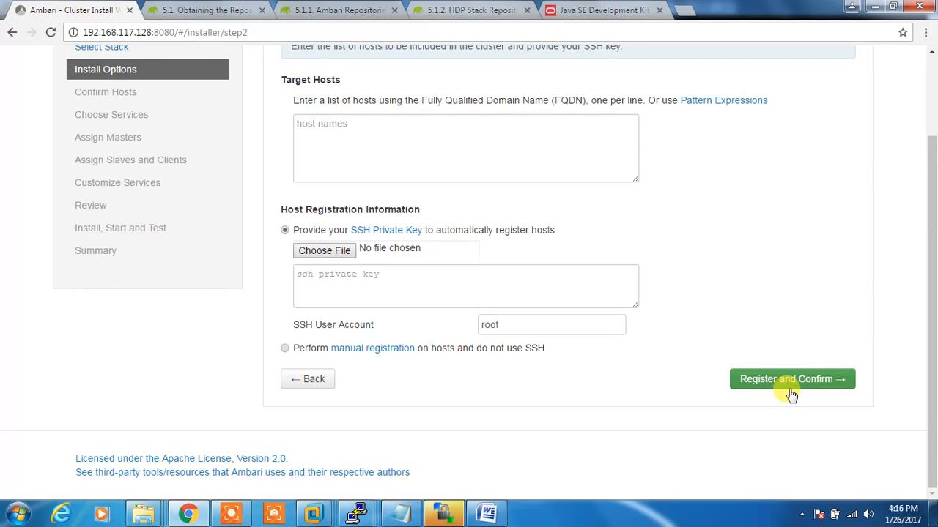
# - Look up the host names in the Notepad notes and enter master.hadoop.com, node1.hadoop.com and node2.hadoop.com as target hosts, one per line
pyautogui.click(324, 123)
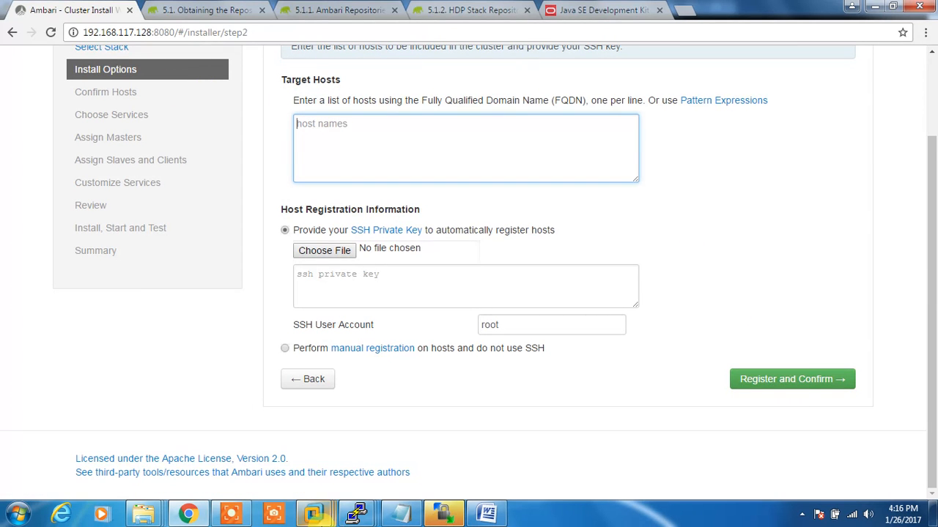
pyautogui.click(357, 517)
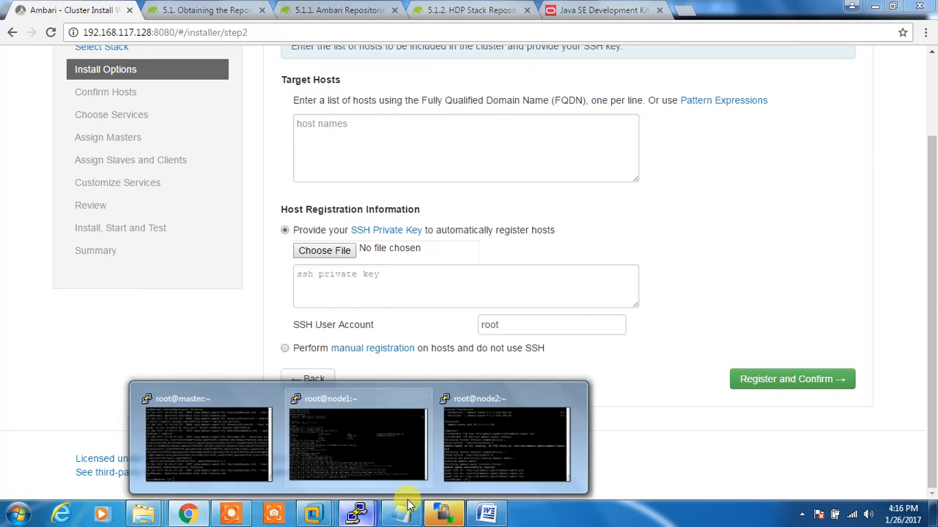
pyautogui.click(183, 442)
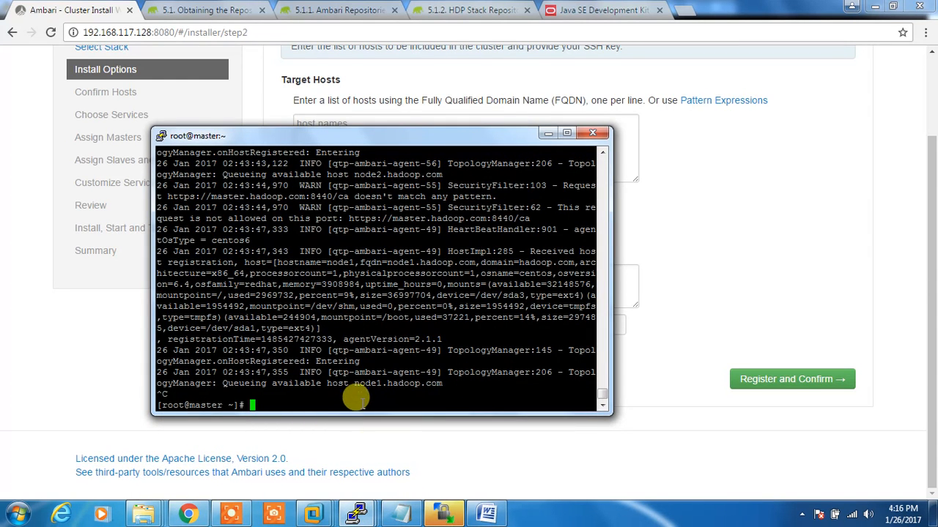
pyautogui.click(402, 513)
pyautogui.click(258, 280)
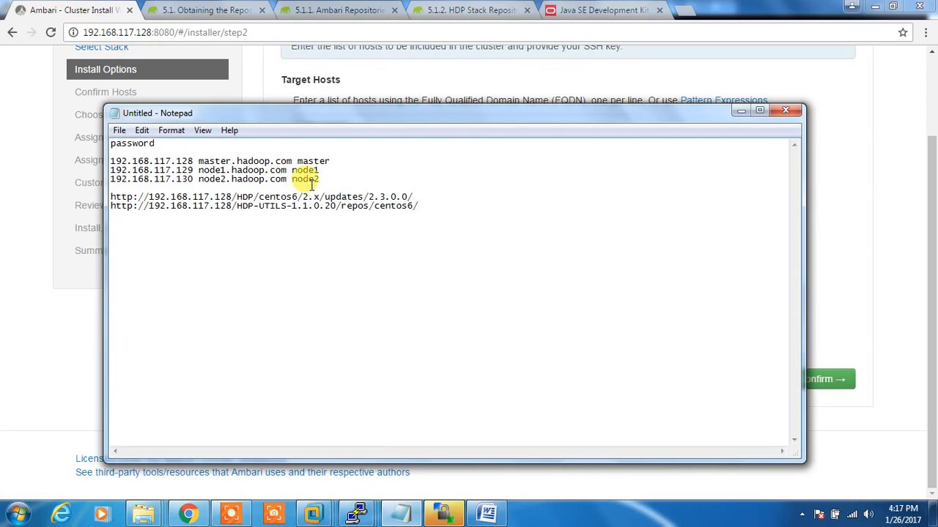
pyautogui.moveTo(335, 160); pyautogui.dragTo(203, 163)
pyautogui.click(291, 160)
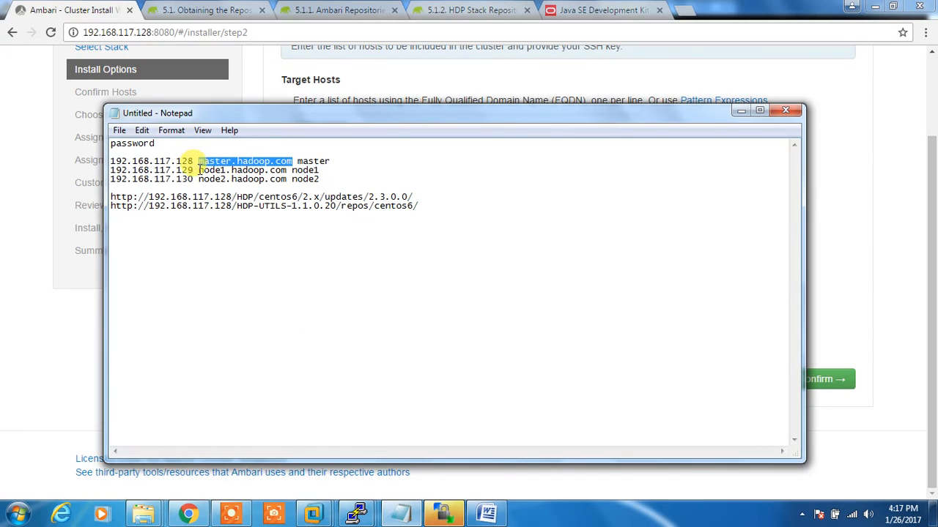
pyautogui.click(818, 292)
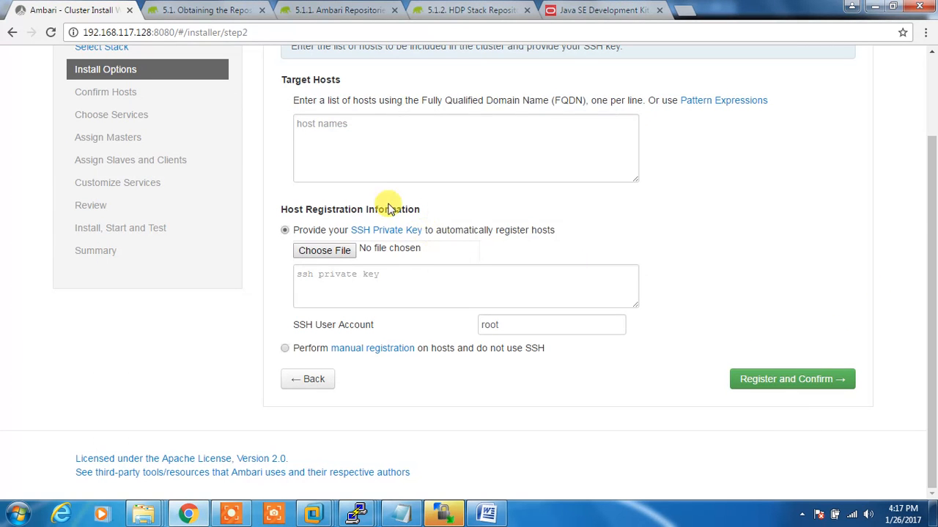
pyautogui.click(351, 134)
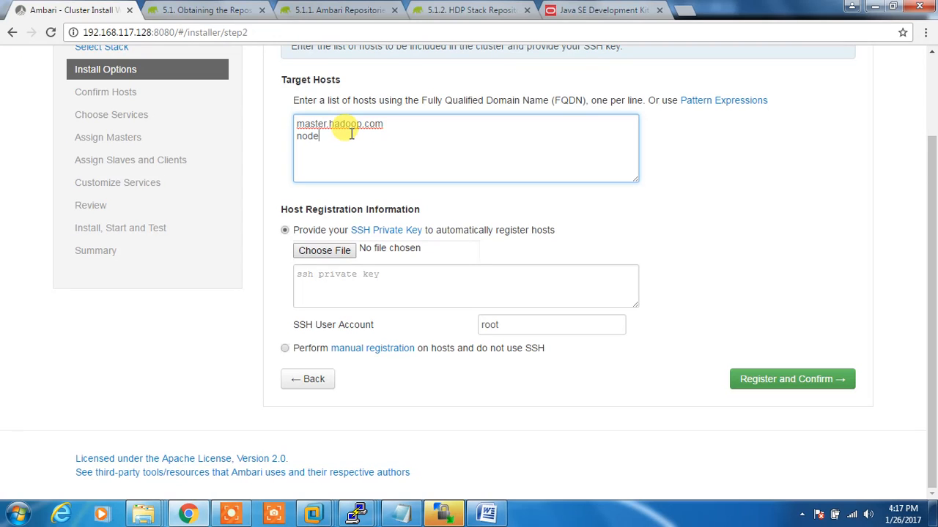
pyautogui.moveTo(393, 126); pyautogui.dragTo(329, 123)
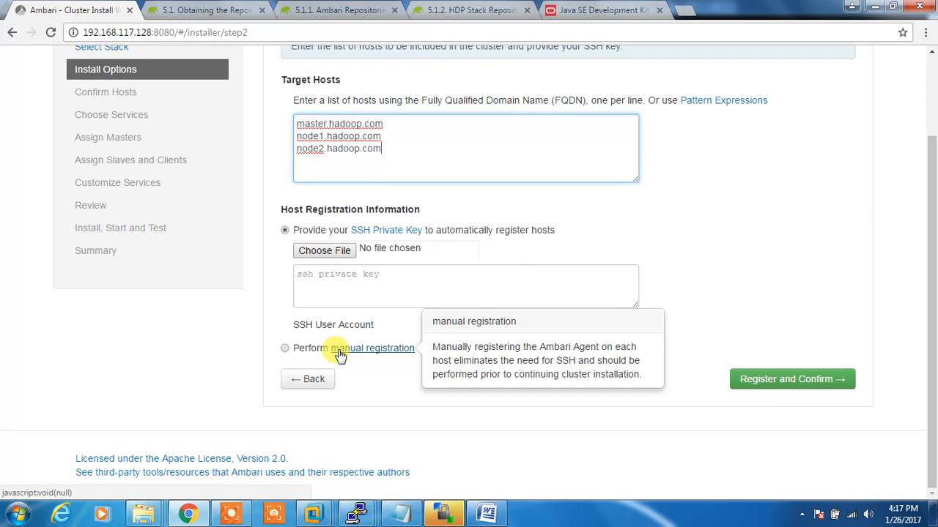
# - Choose manual registration without SSH, register the hosts, and accept the reminder about installing Ambari Agents
pyautogui.click(285, 348)
pyautogui.click(623, 219)
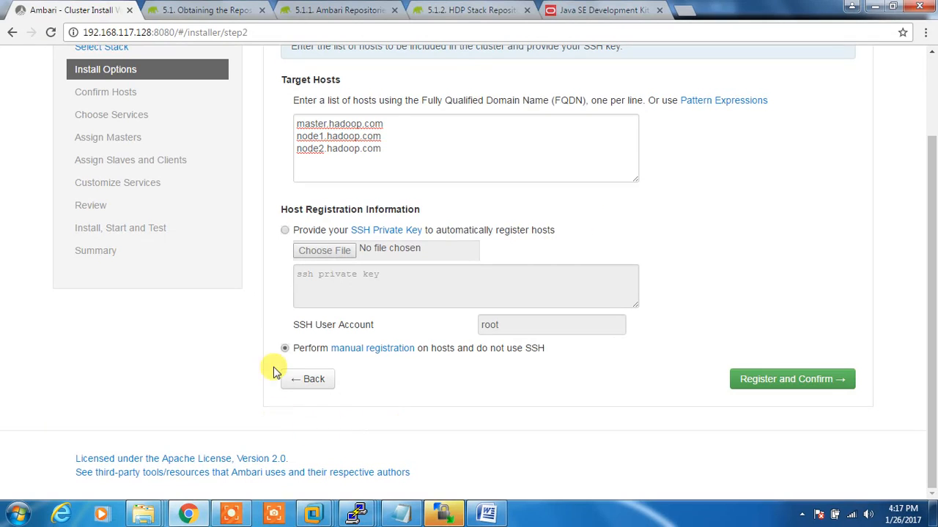
pyautogui.scroll(1, 440, 310)
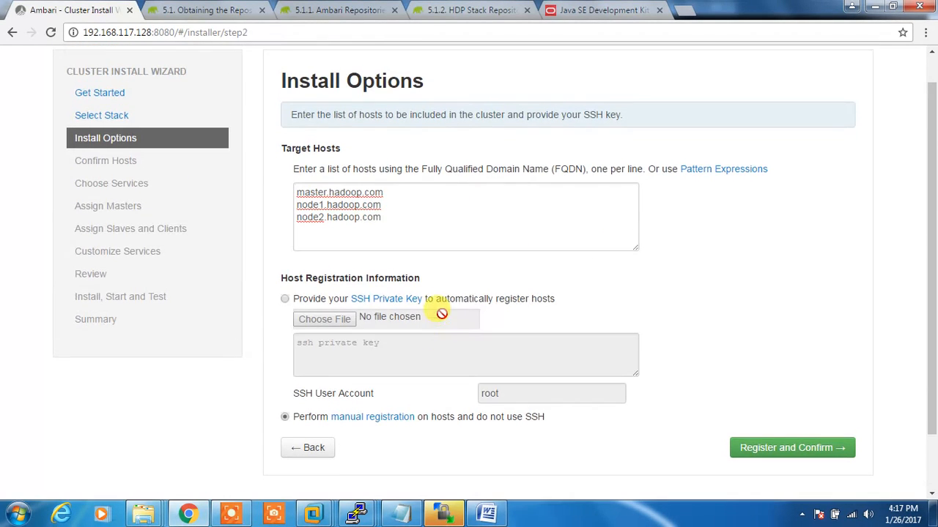
pyautogui.click(795, 445)
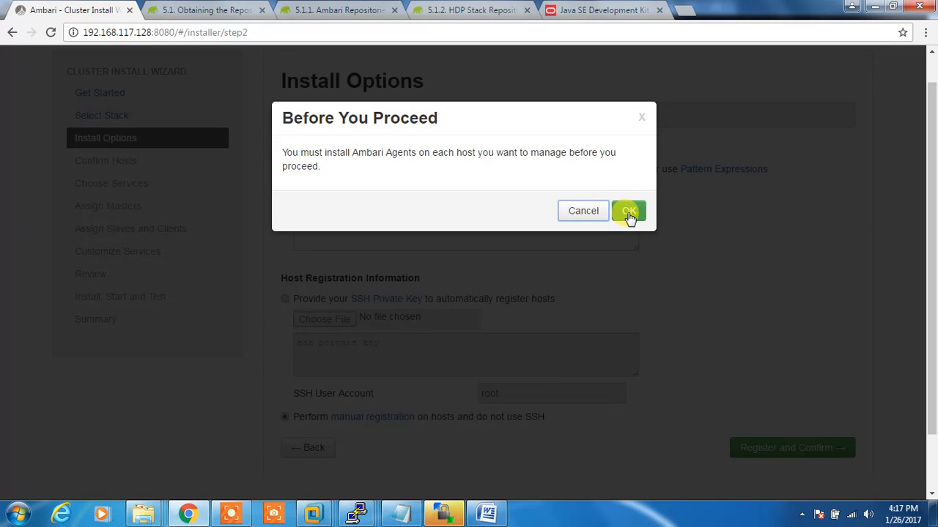
pyautogui.click(628, 212)
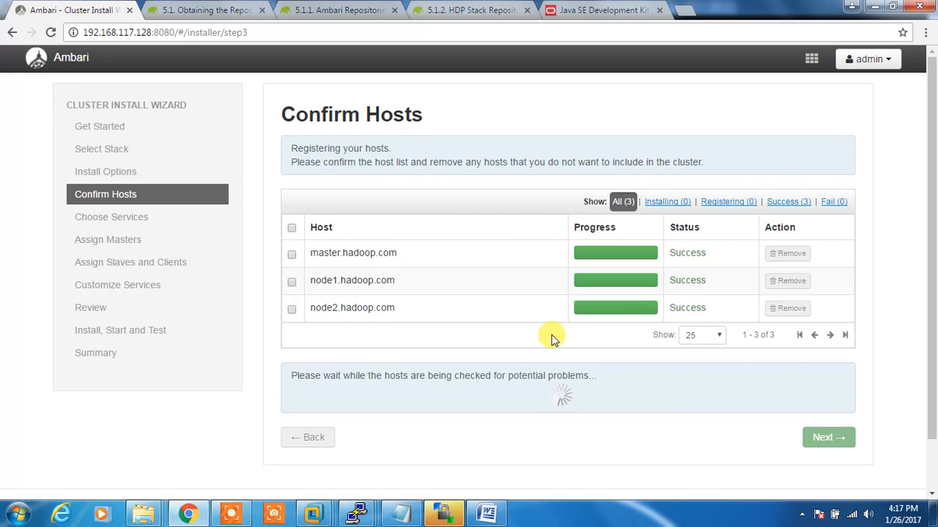
# - Examine the Ambari agent output in the node1 PuTTY session and return to the Confirm Hosts page
pyautogui.moveTo(358, 511)
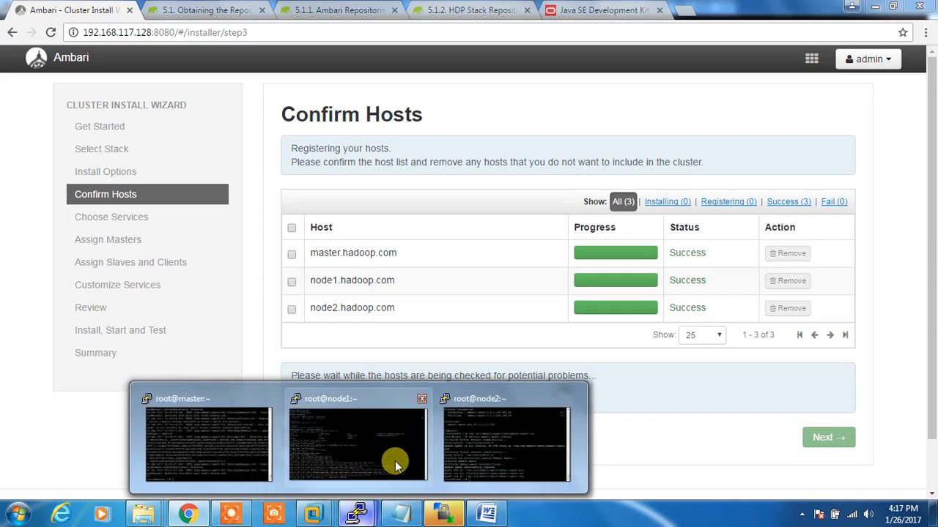
pyautogui.click(396, 466)
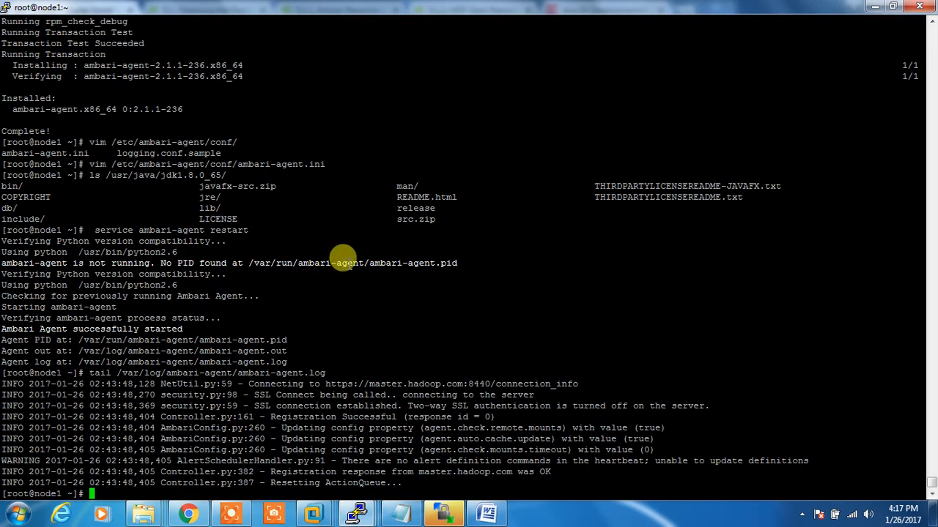
pyautogui.click(873, 9)
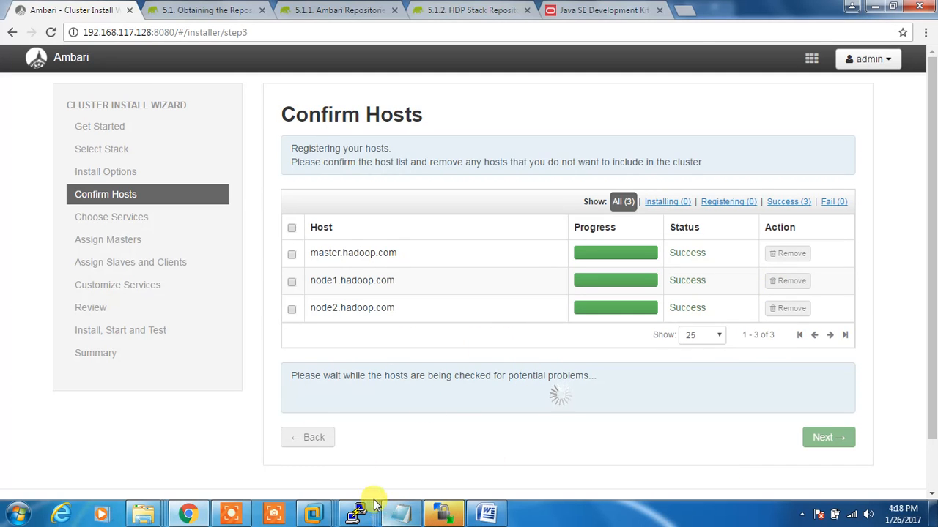
pyautogui.click(271, 517)
pyautogui.click(484, 490)
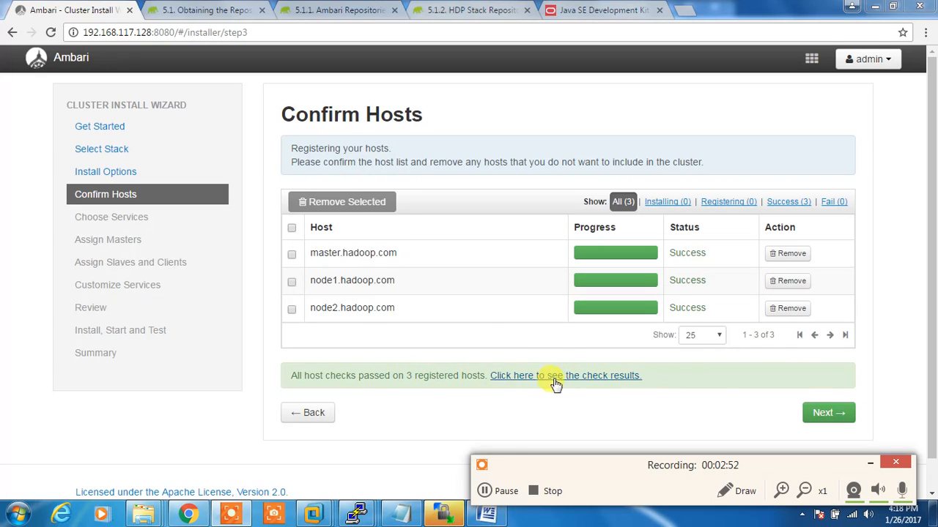
# - Accept the confirmed hosts, proceed to service selection and look through the full list of available services
pyautogui.click(820, 413)
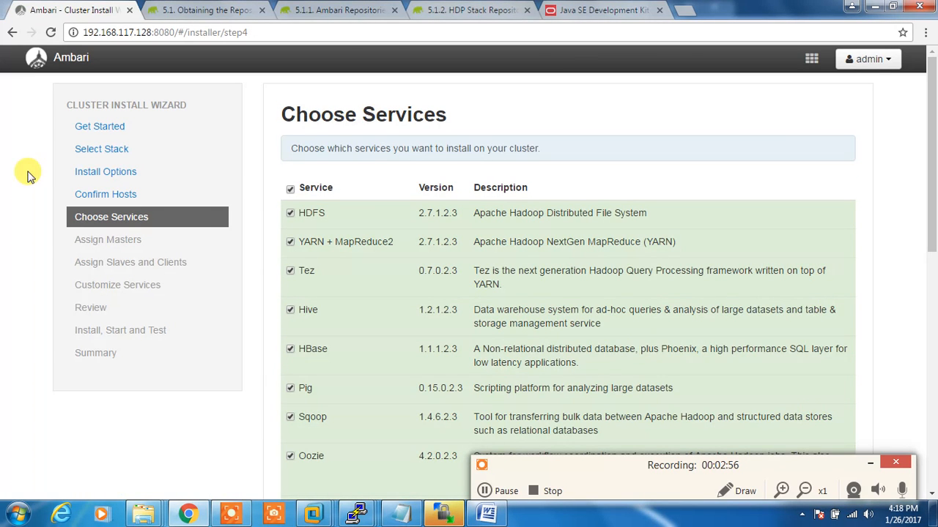
pyautogui.scroll(-1, 375, 214)
pyautogui.scroll(1, 375, 214)
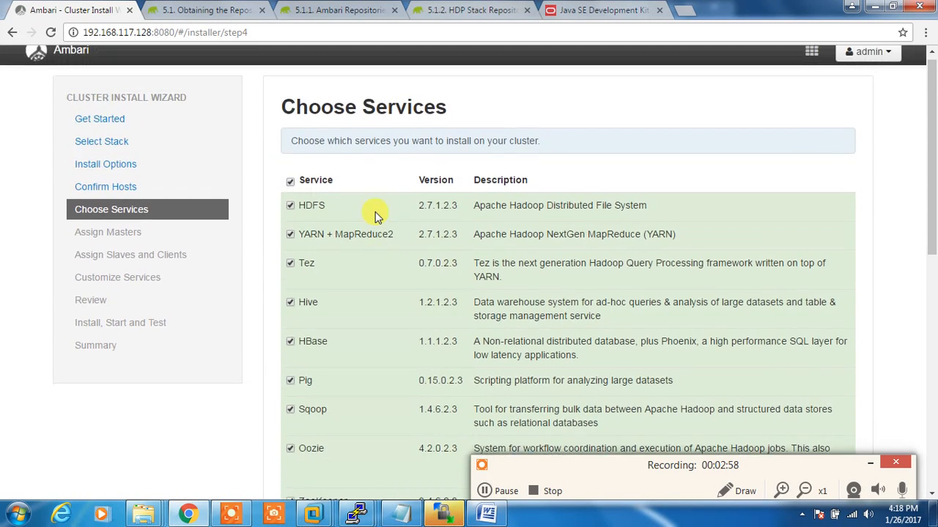
pyautogui.scroll(-2, 345, 129)
pyautogui.scroll(-6, 336, 137)
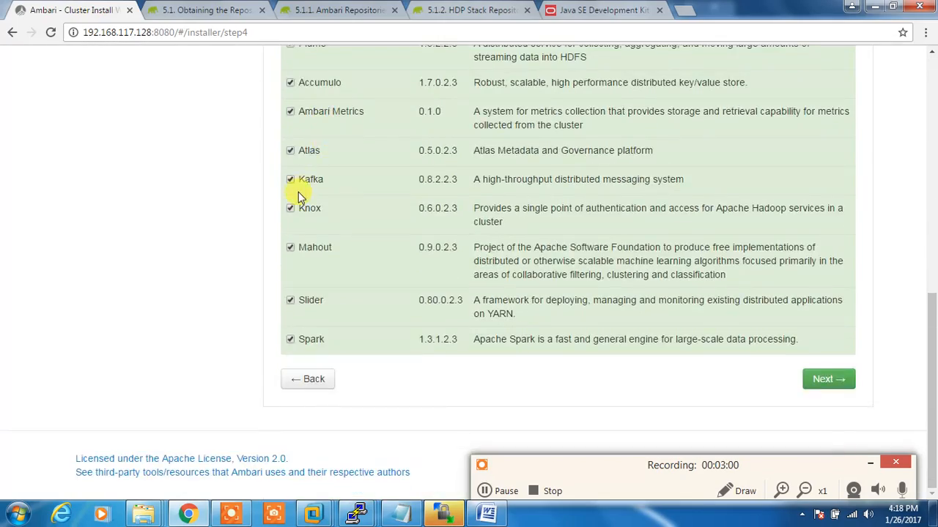
pyautogui.scroll(8, 300, 198)
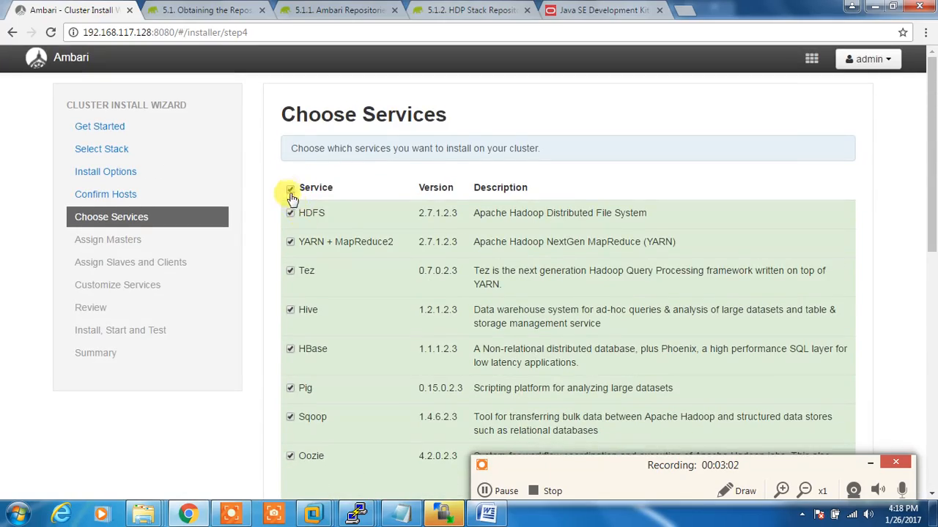
pyautogui.scroll(-8, 291, 198)
pyautogui.scroll(4, 296, 356)
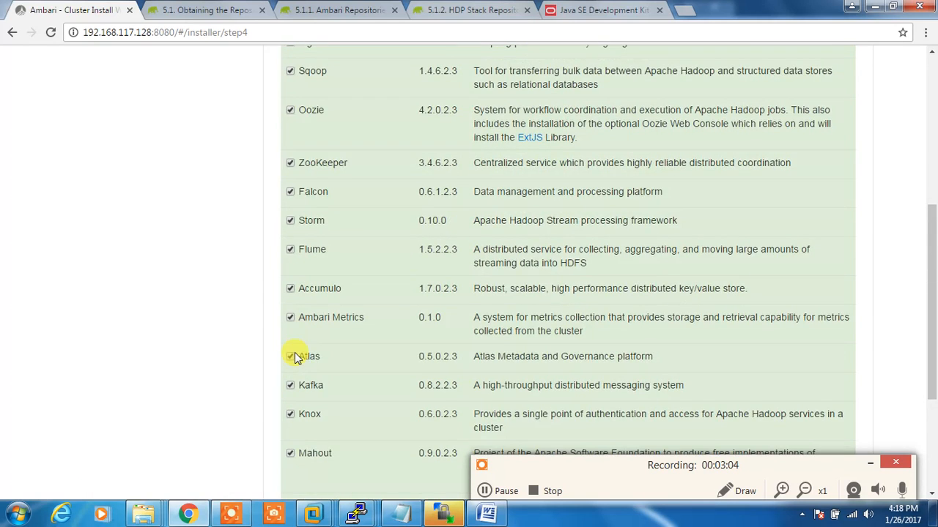
pyautogui.scroll(4, 297, 358)
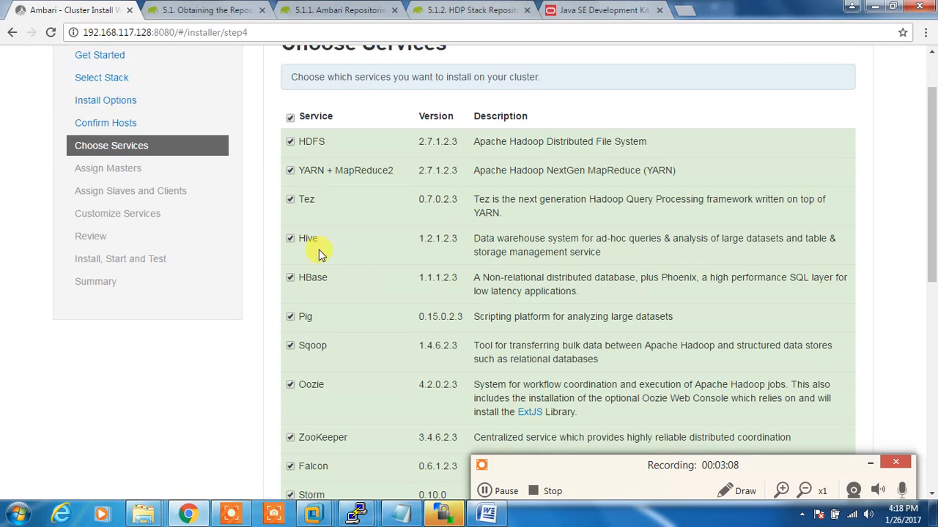
pyautogui.scroll(-7, 334, 219)
pyautogui.scroll(7, 331, 224)
pyautogui.scroll(1, 330, 334)
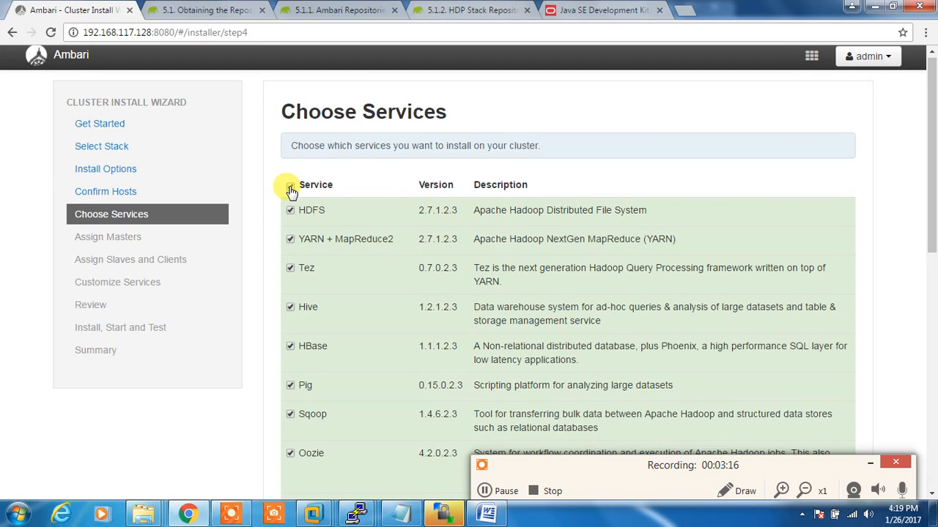
# - Clear the full service selection and choose only HDFS, YARN + MapReduce2, Tez, Hive, Pig and Sqoop
pyautogui.click(291, 187)
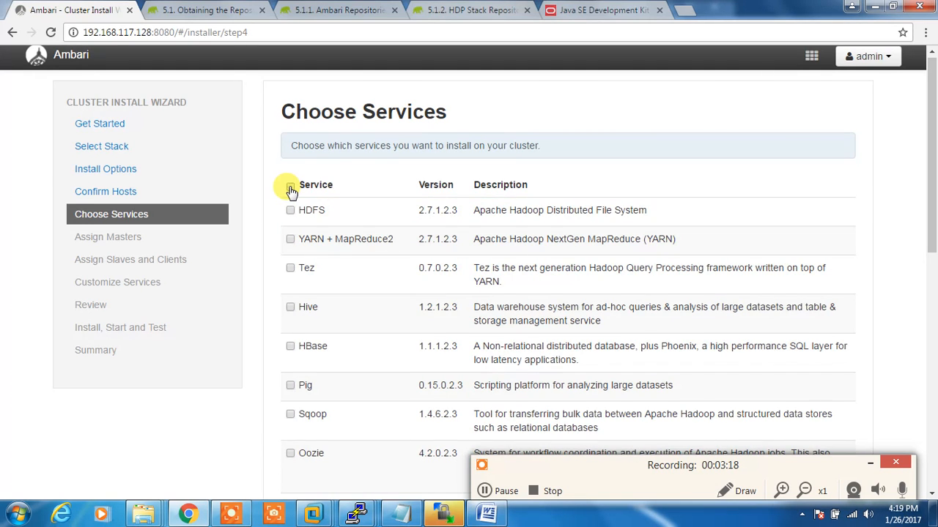
pyautogui.click(291, 211)
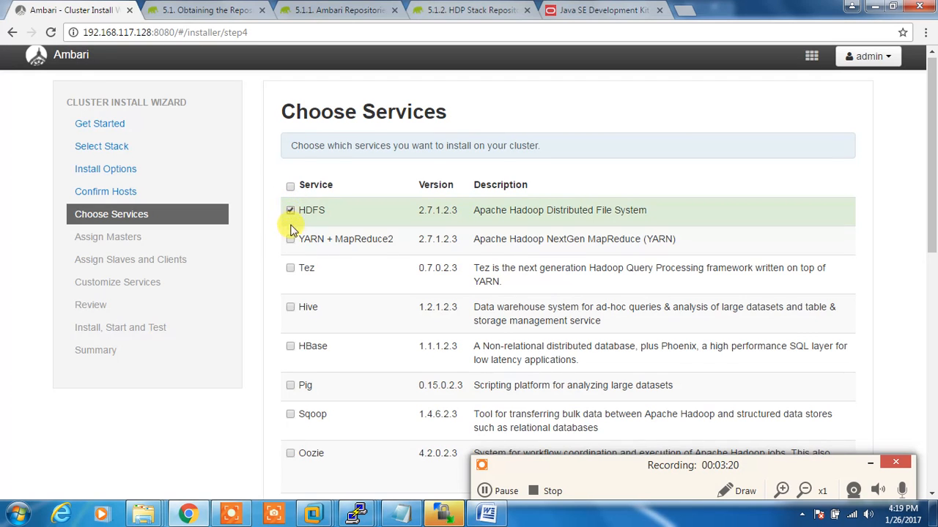
pyautogui.click(291, 239)
pyautogui.click(290, 268)
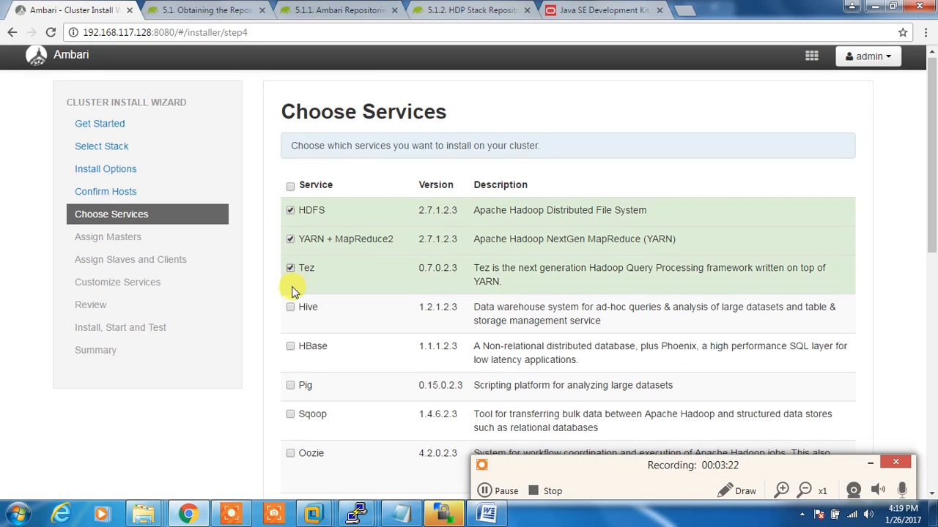
pyautogui.click(293, 311)
pyautogui.scroll(-1, 295, 322)
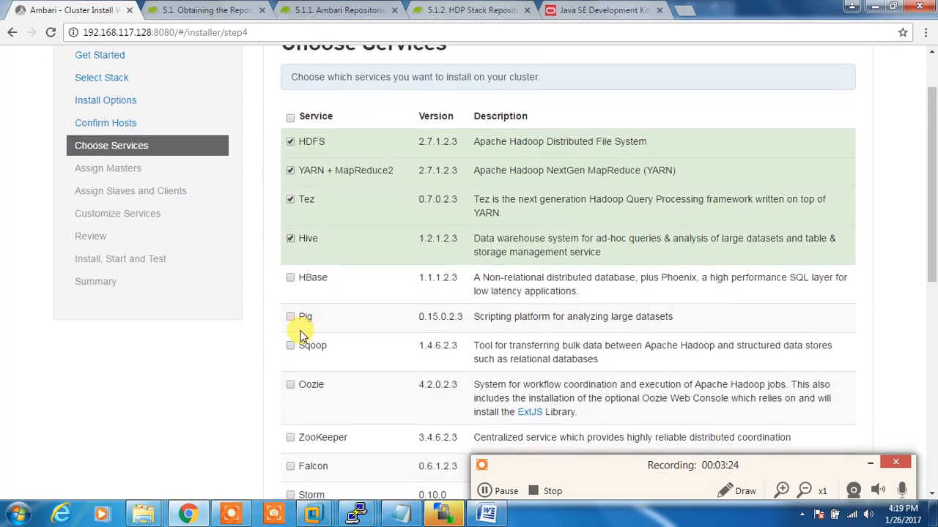
pyautogui.click(291, 319)
pyautogui.scroll(-2, 291, 344)
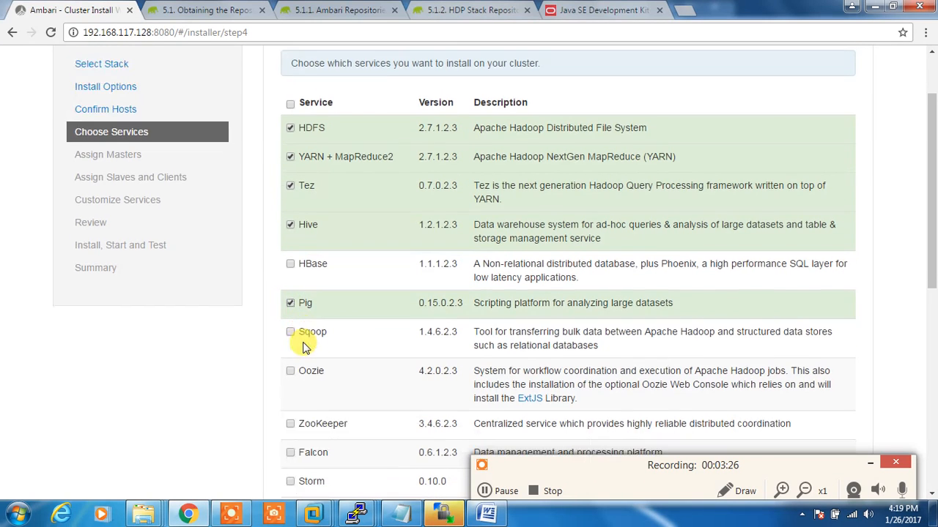
pyautogui.click(292, 209)
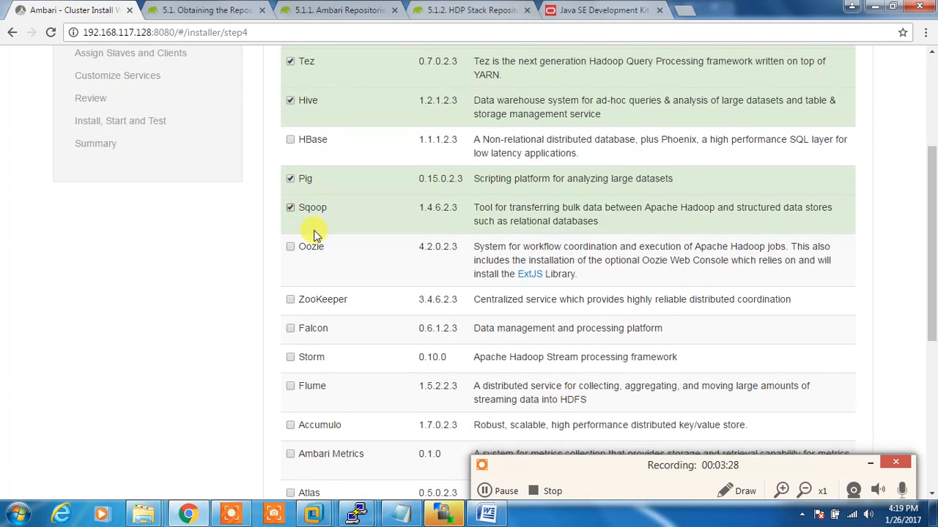
# - Submit the chosen services, accept the automatic addition of ZooKeeper, and proceed without Ambari Metrics
pyautogui.scroll(-4, 315, 235)
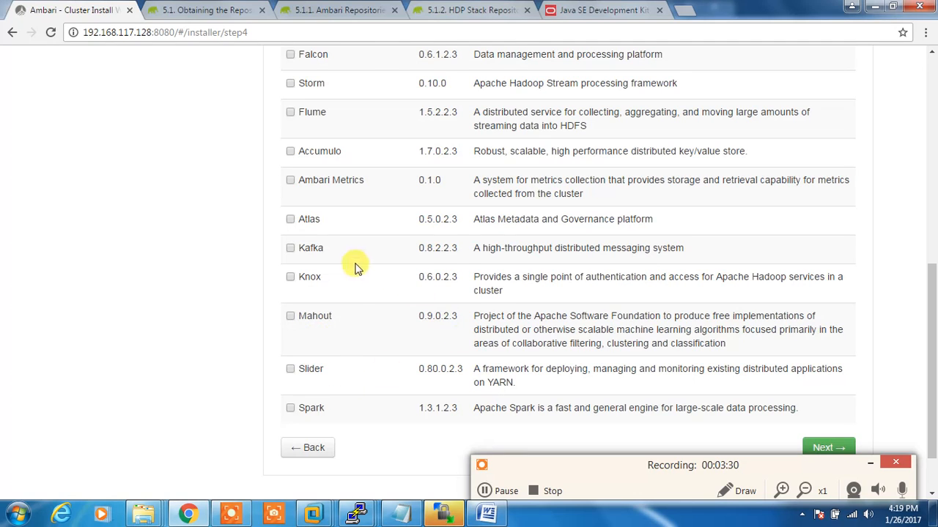
pyautogui.scroll(6, 312, 242)
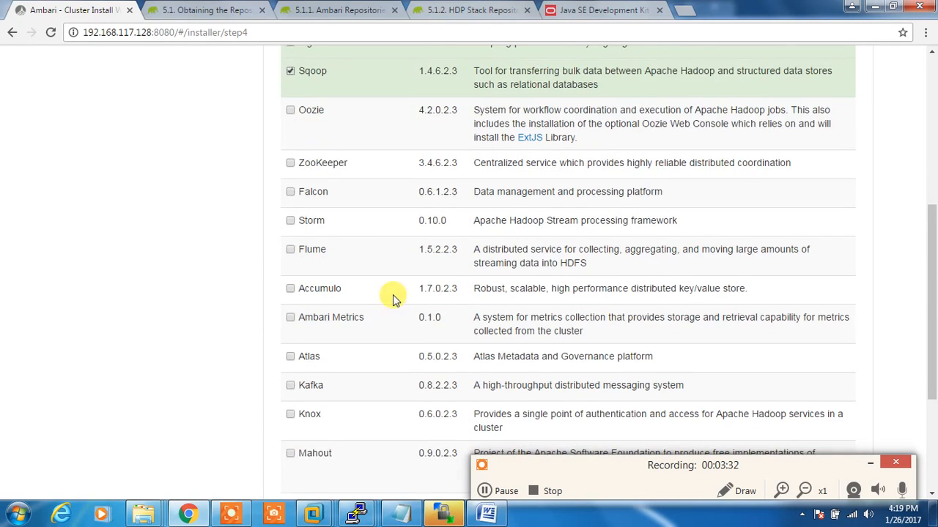
pyautogui.scroll(-6, 393, 207)
pyautogui.scroll(-2, 477, 270)
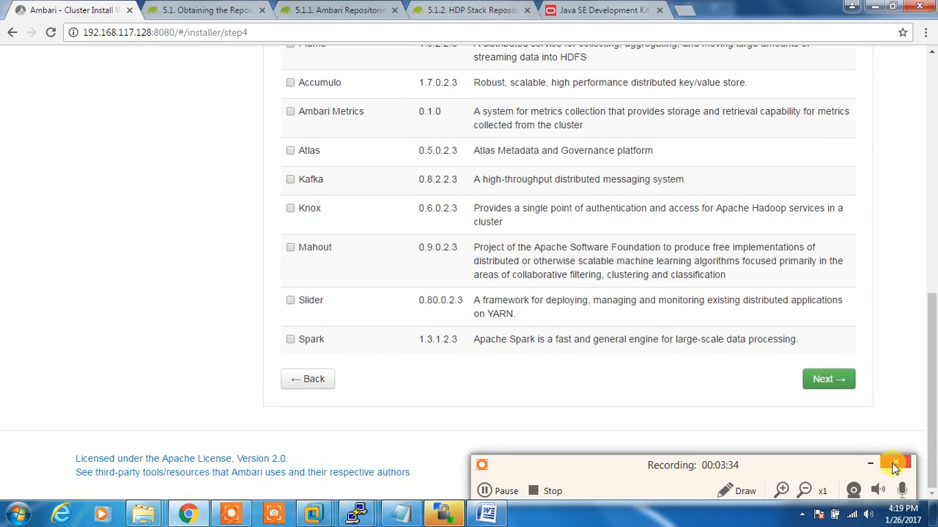
pyautogui.click(826, 379)
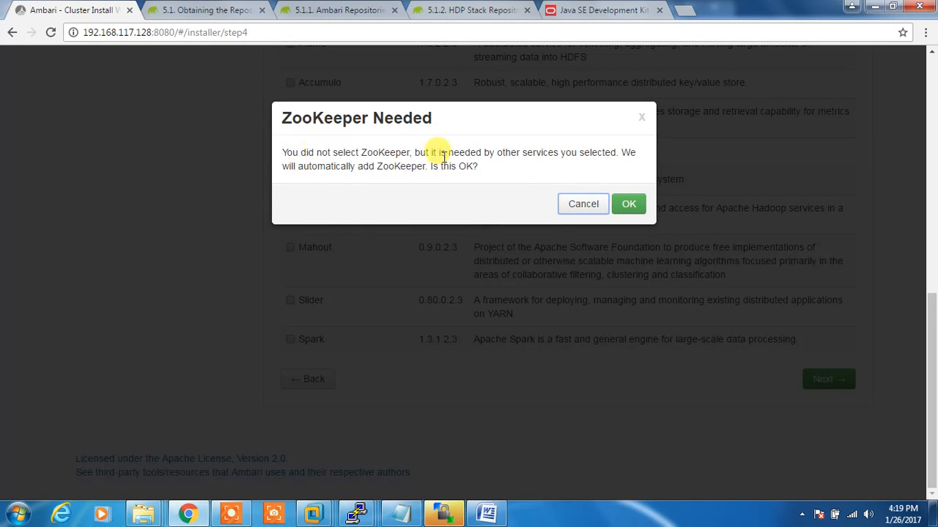
pyautogui.click(630, 206)
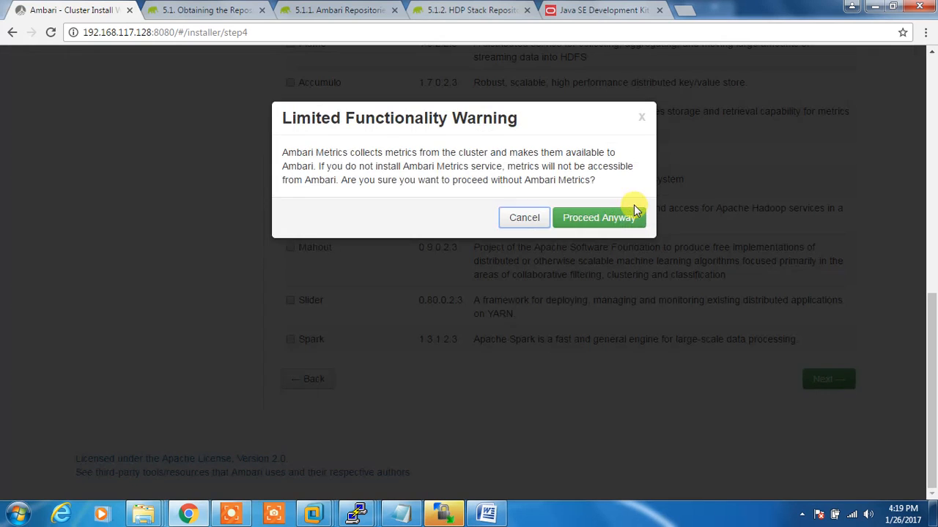
pyautogui.click(615, 221)
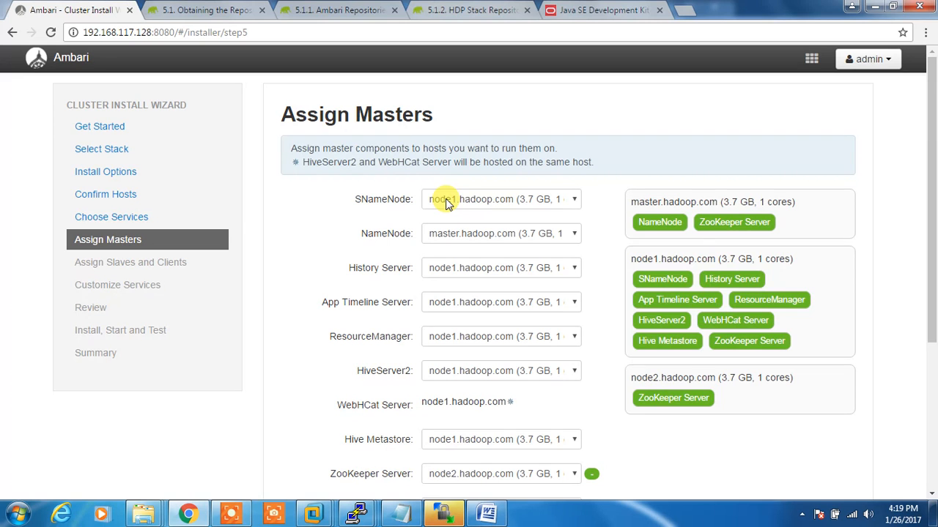
# - Review the proposed master component hosts and assign ResourceManager to master.hadoop.com
pyautogui.scroll(-3, 650, 271)
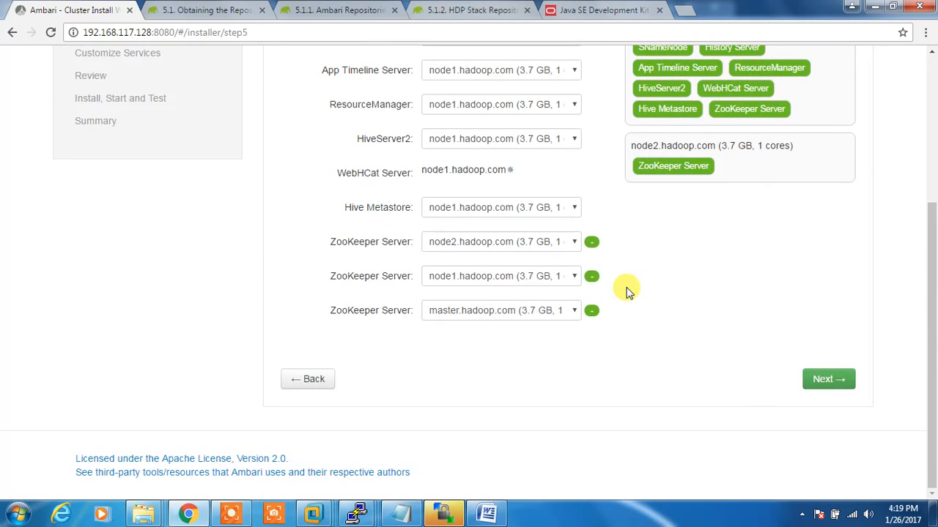
pyautogui.scroll(3, 627, 290)
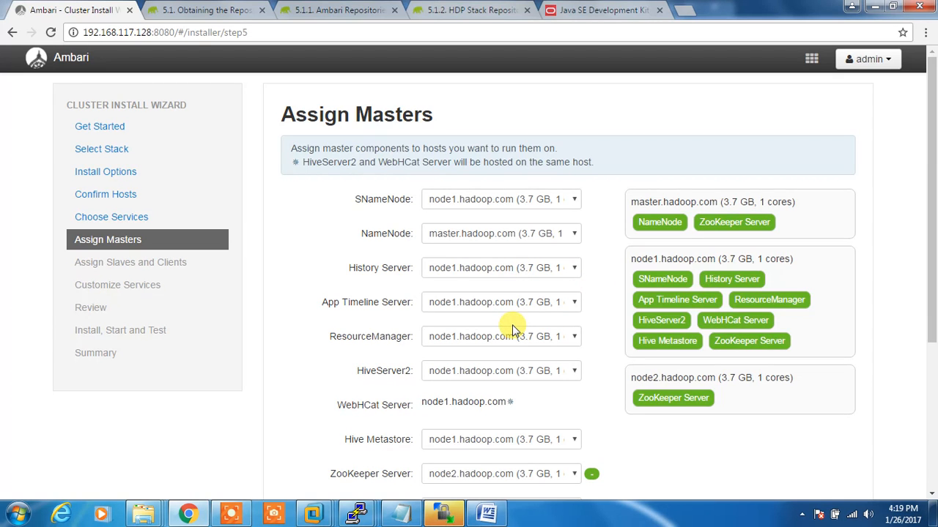
pyautogui.click(469, 200)
pyautogui.click(463, 200)
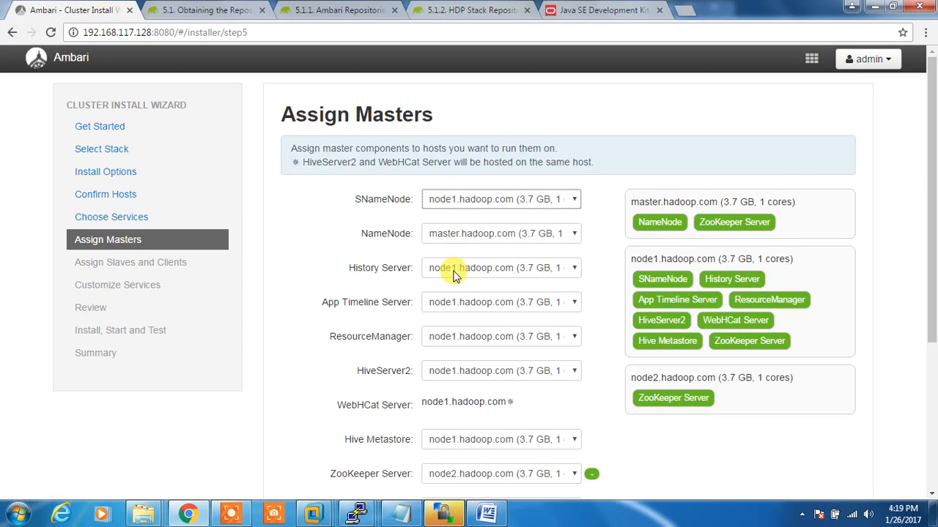
pyautogui.click(450, 337)
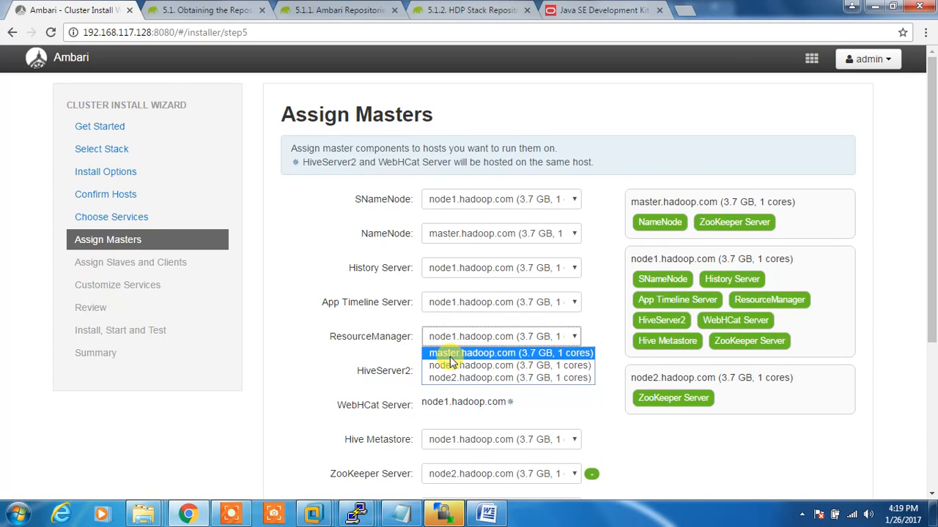
pyautogui.click(447, 353)
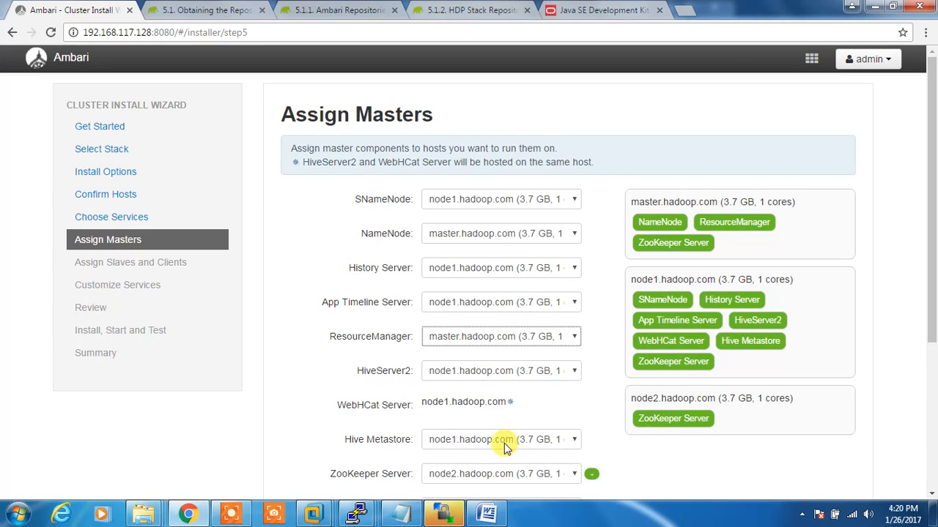
# - Check the remaining master component assignments across the three hosts and proceed to the slave and client assignment
pyautogui.scroll(-2, 561, 431)
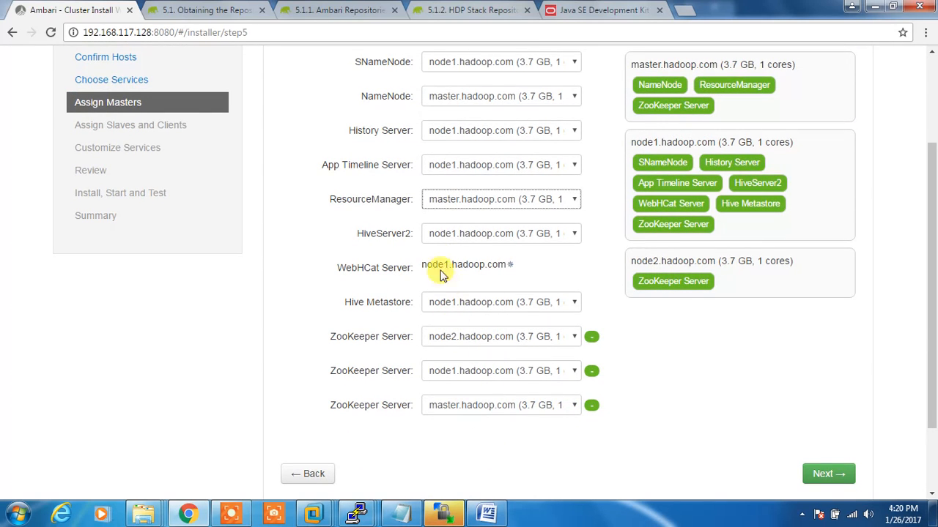
pyautogui.scroll(2, 491, 322)
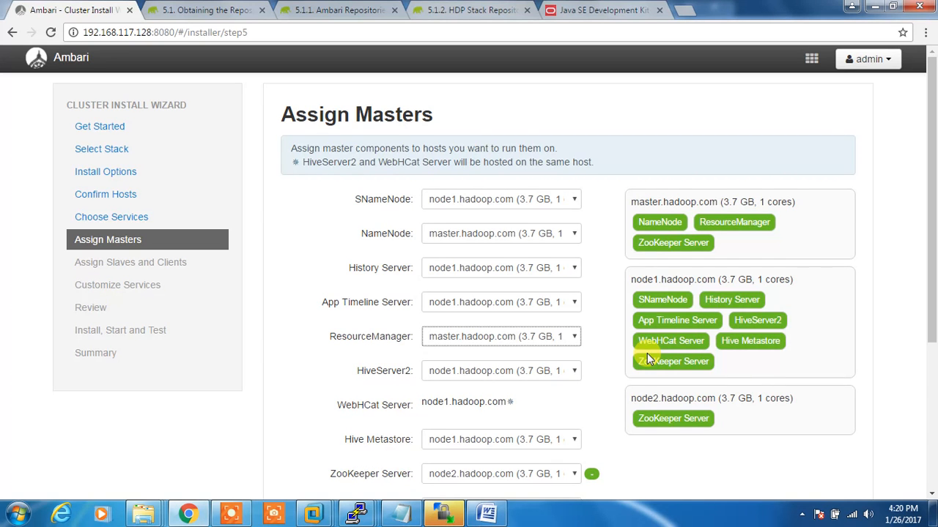
pyautogui.scroll(-1, 521, 253)
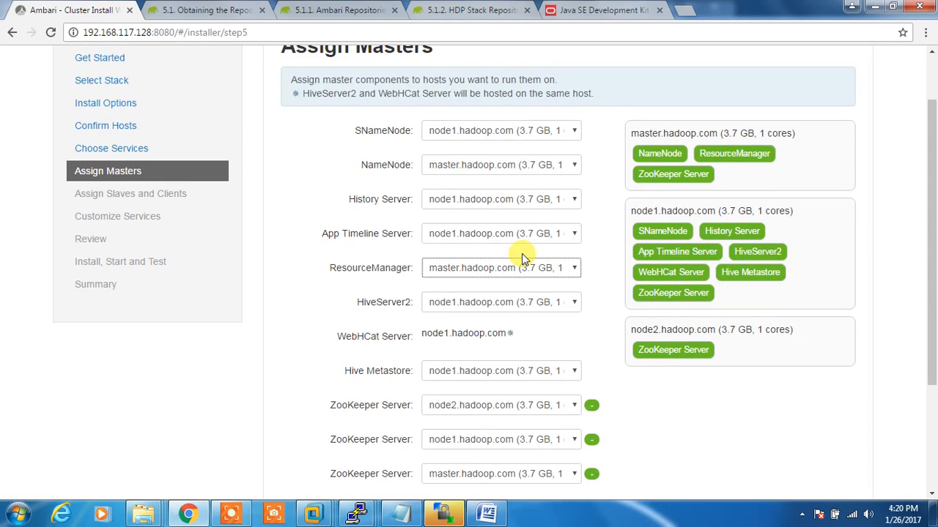
pyautogui.scroll(-3, 535, 307)
pyautogui.scroll(4, 439, 247)
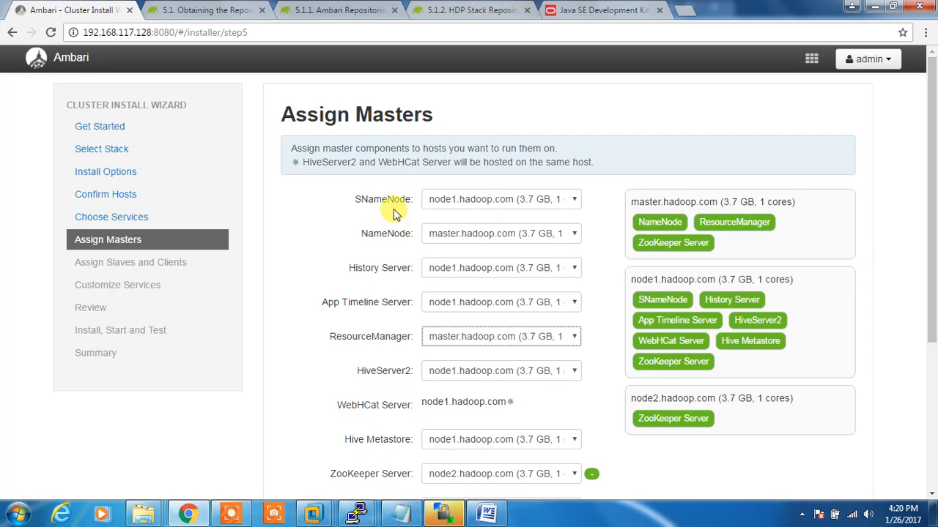
pyautogui.scroll(-3, 393, 212)
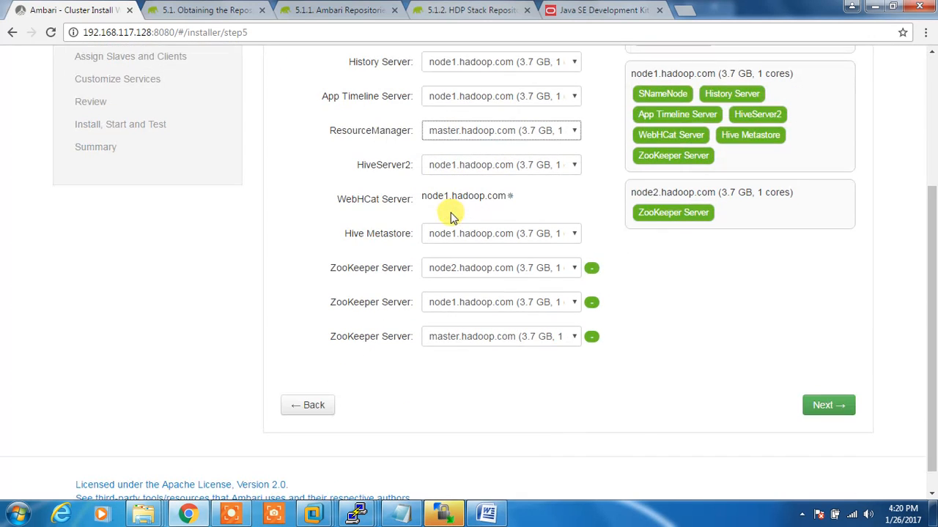
pyautogui.click(824, 408)
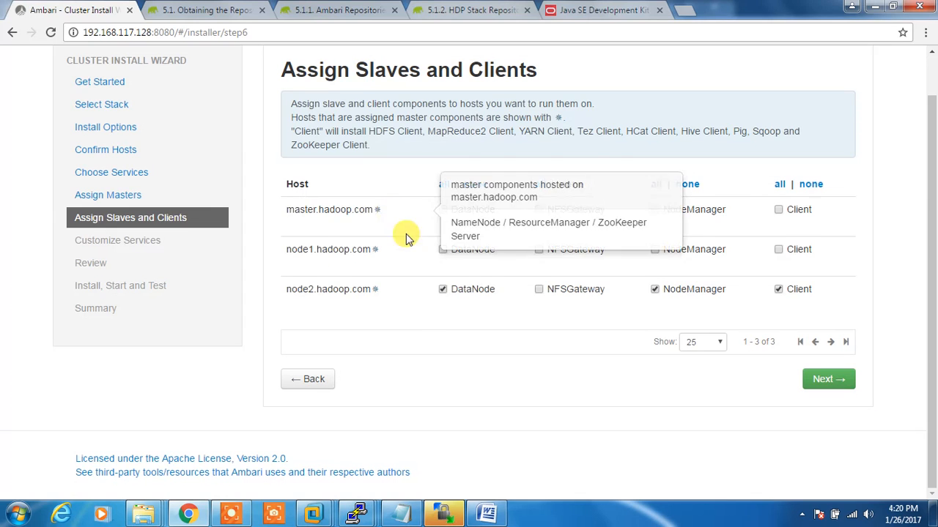
# - Assign DataNode, NodeManager, Client and NFSGateway to all three hosts and proceed to service customization
pyautogui.click(443, 244)
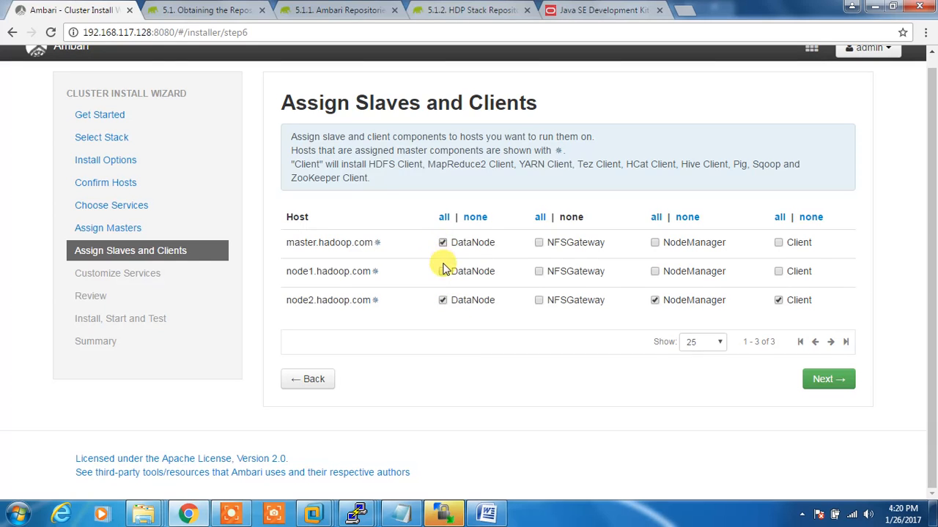
pyautogui.click(443, 273)
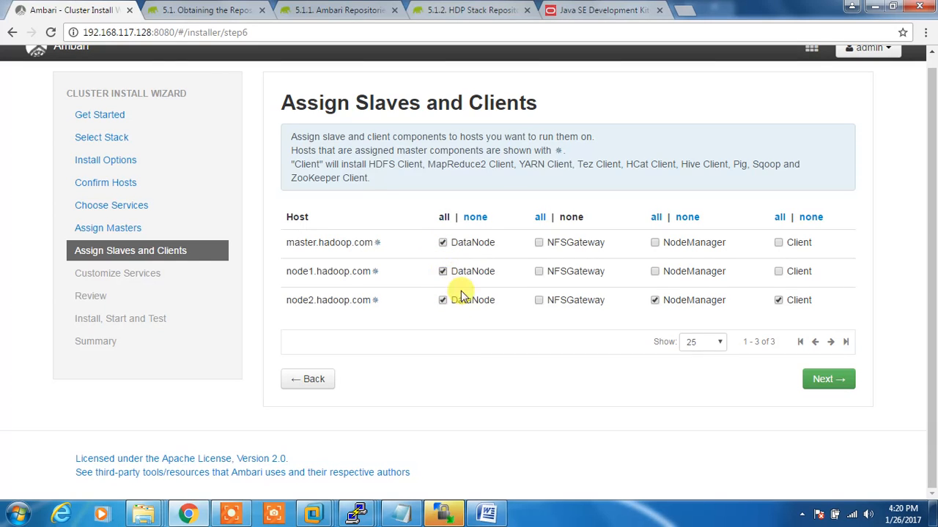
pyautogui.click(655, 272)
pyautogui.click(655, 244)
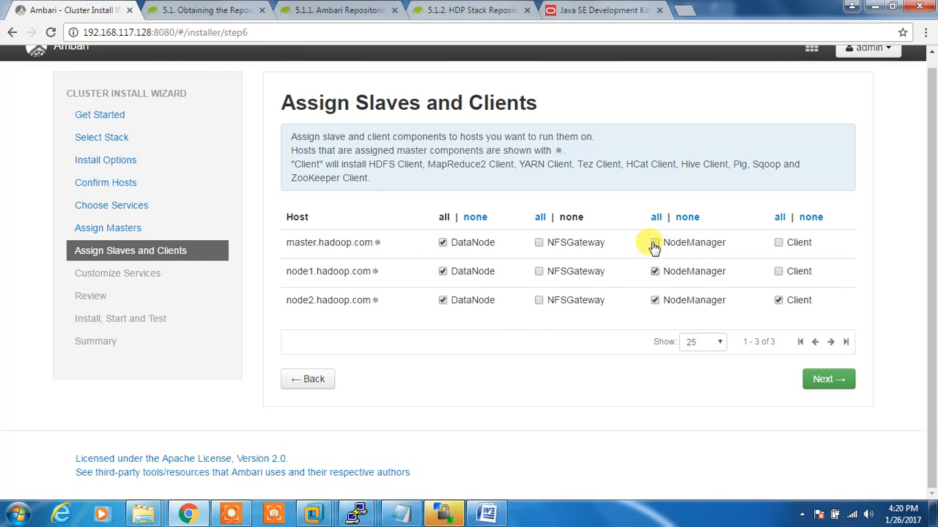
pyautogui.click(780, 217)
pyautogui.click(542, 220)
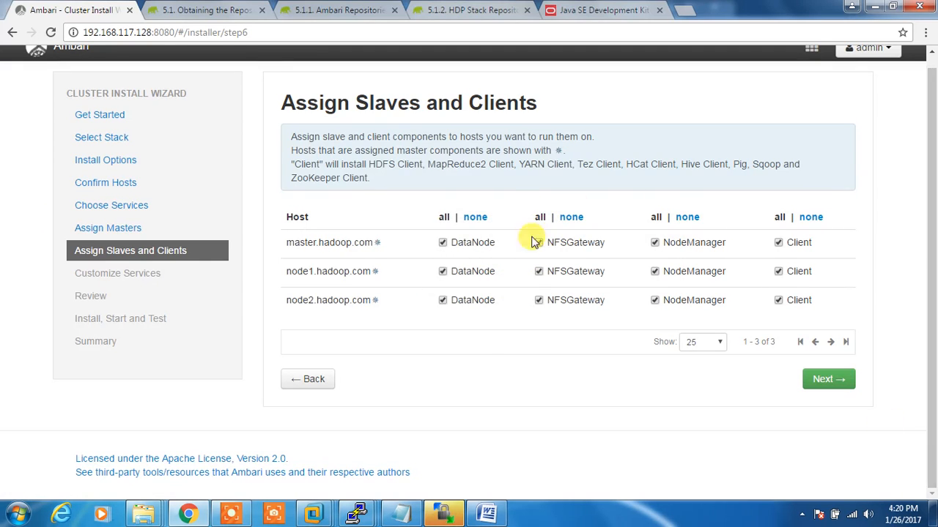
pyautogui.click(836, 378)
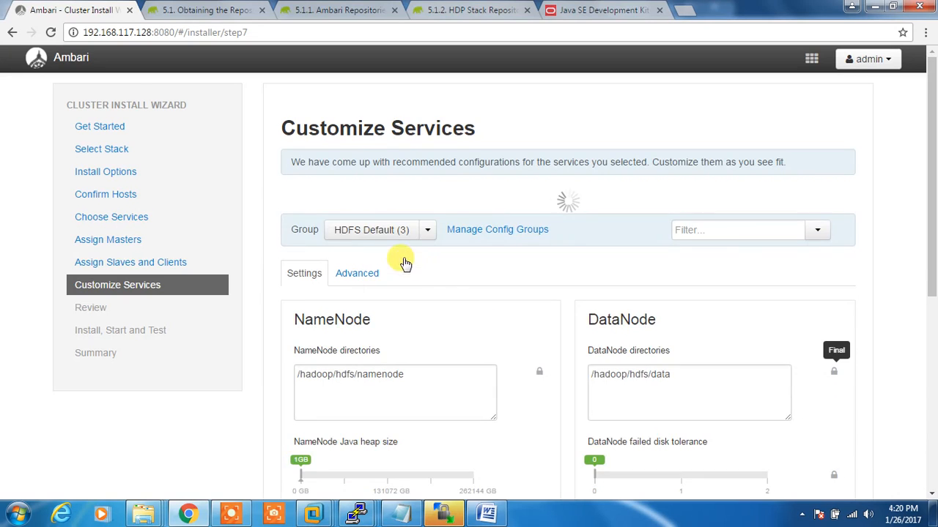
# - Review the recommended settings for HDFS, MapReduce2, YARN and Tez
pyautogui.scroll(-5, 491, 251)
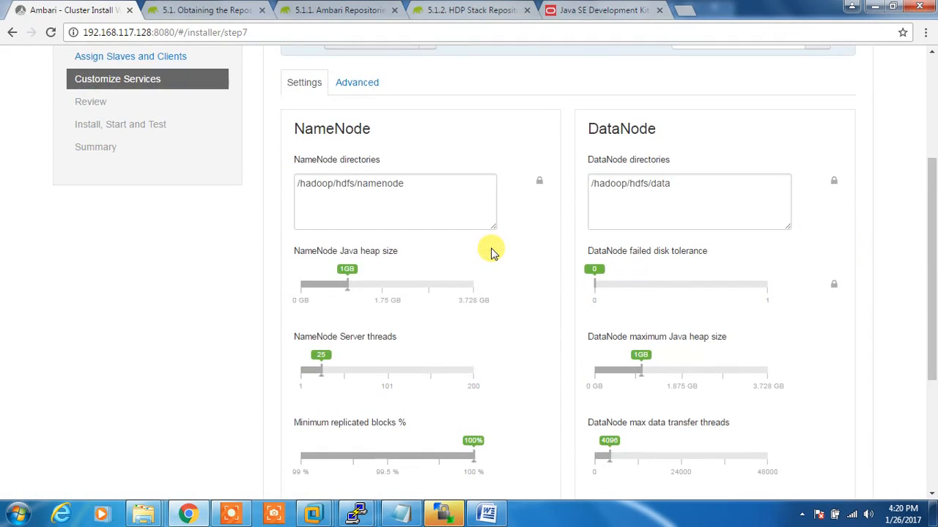
pyautogui.scroll(5, 472, 293)
pyautogui.scroll(-3, 454, 296)
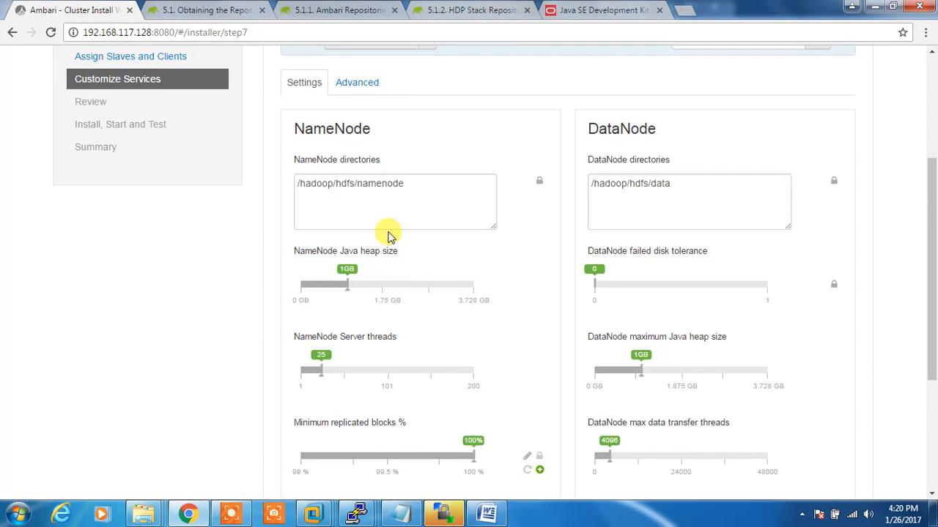
pyautogui.scroll(3, 384, 227)
pyautogui.click(373, 205)
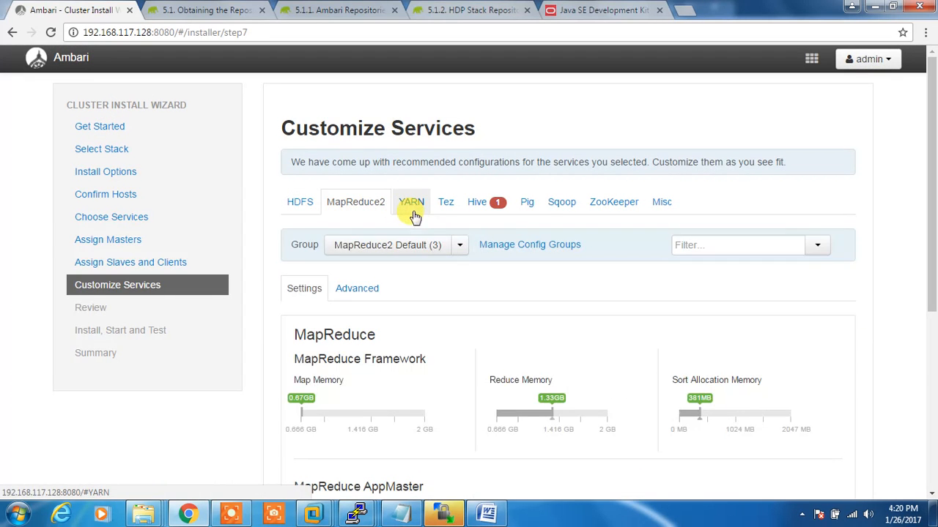
pyautogui.click(420, 209)
pyautogui.click(445, 205)
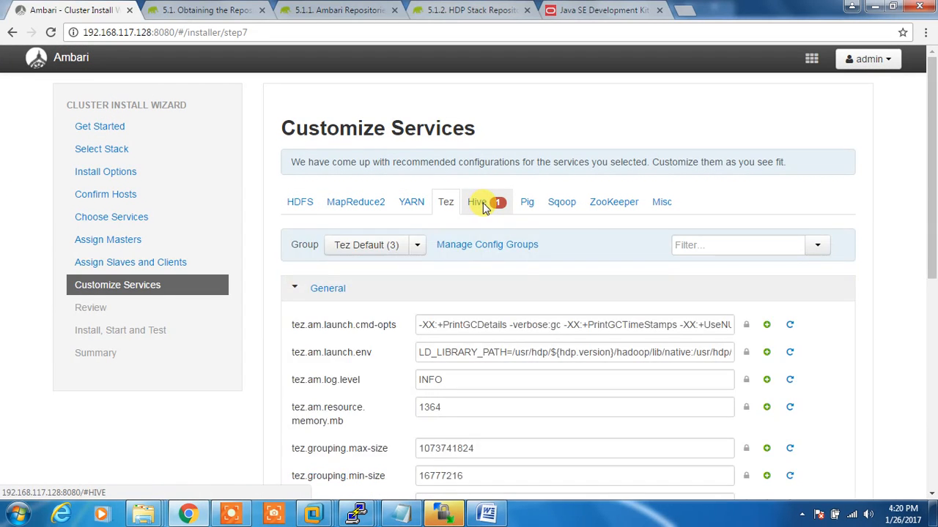
# - Open the advanced Hive Metastore settings at the required database password
pyautogui.click(480, 205)
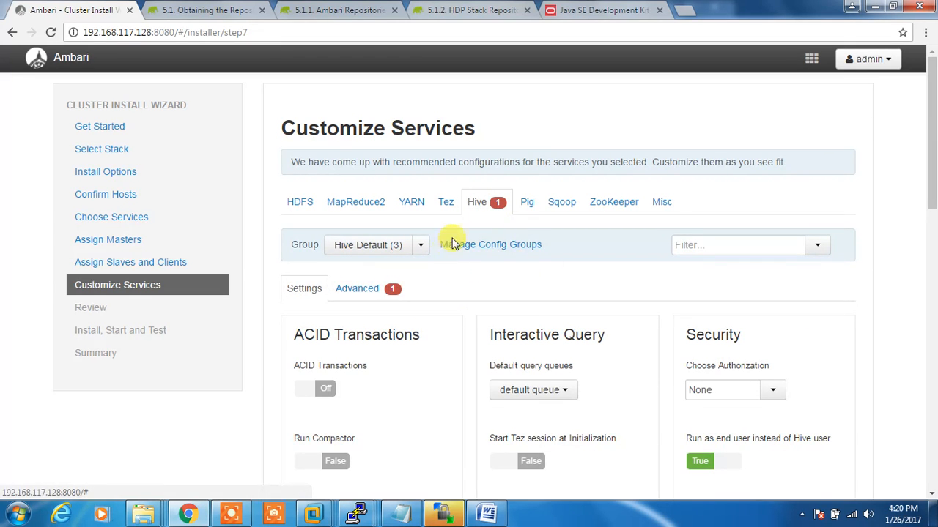
pyautogui.click(354, 293)
pyautogui.scroll(-1, 542, 345)
pyautogui.scroll(-3, 543, 345)
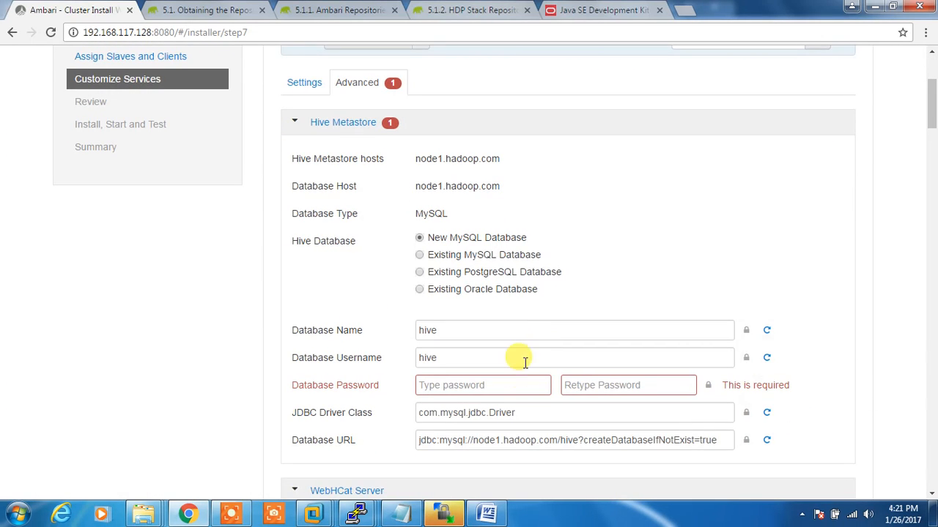
pyautogui.click(419, 385)
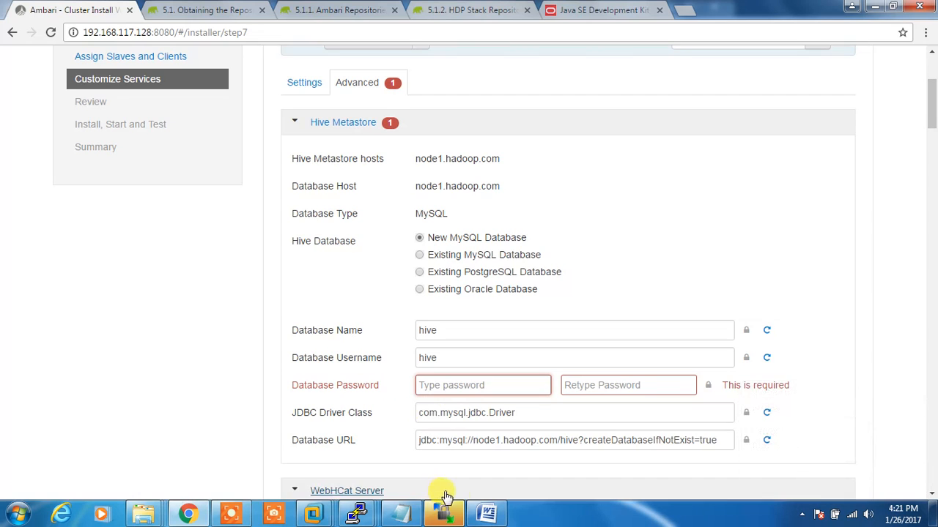
# - Switch to Notepad, copy the stored password from the first line of the notes, and return to the wizard
pyautogui.click(402, 513)
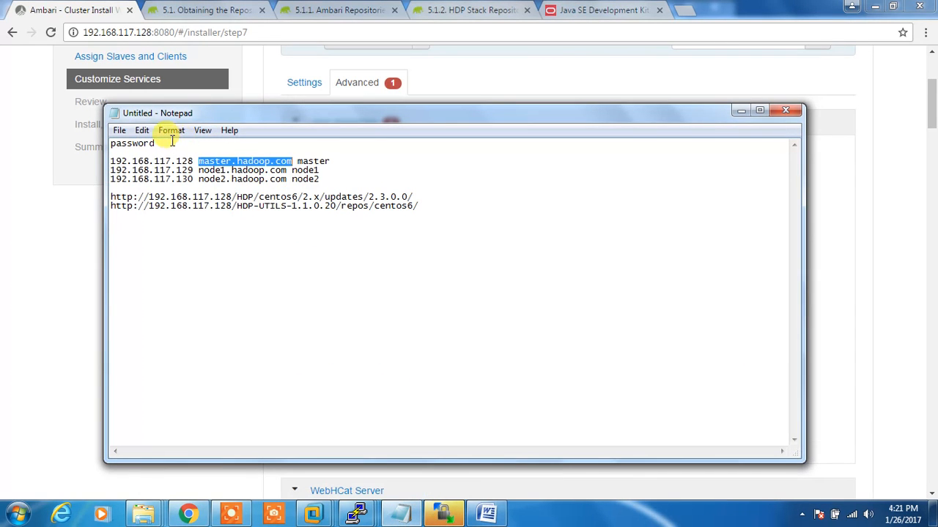
pyautogui.moveTo(155, 144); pyautogui.dragTo(116, 143)
pyautogui.rightClick(131, 143)
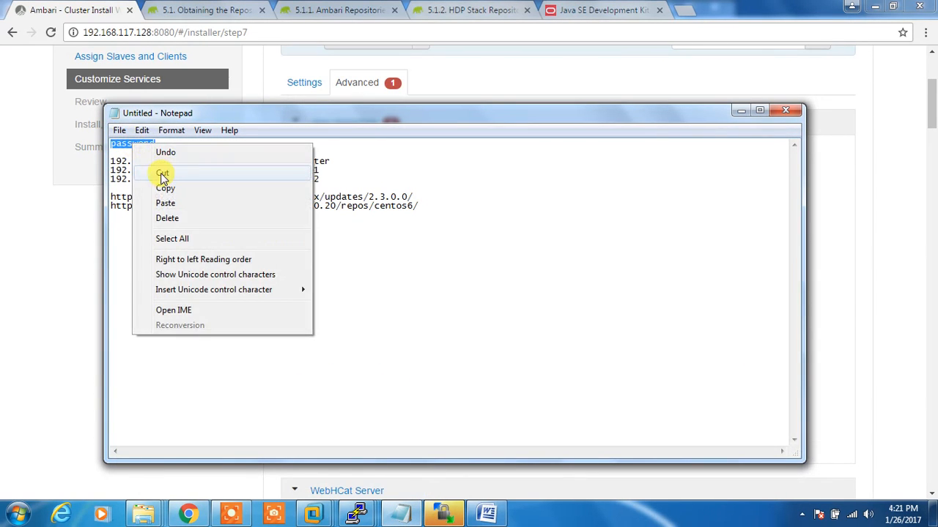
pyautogui.click(160, 188)
pyautogui.click(741, 111)
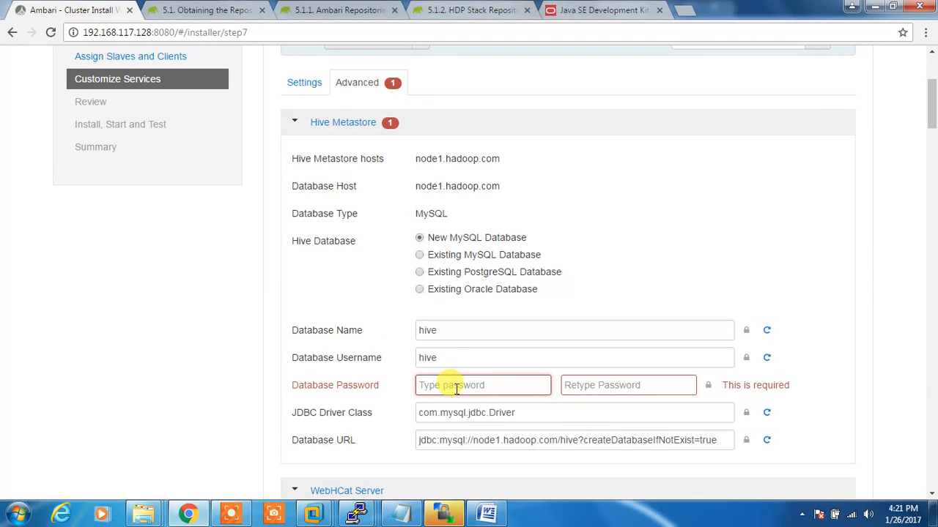
# - Enter and confirm the copied password as the Hive Metastore database password
pyautogui.hotkey('ctrl', 'v')
pyautogui.click(589, 387)
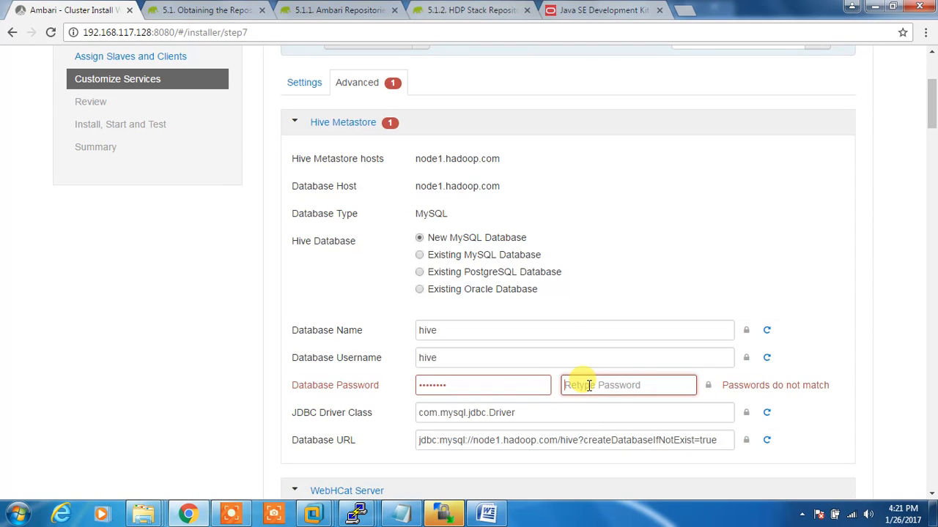
pyautogui.hotkey('ctrl', 'v')
# - Check that the Hive configuration is fully addressed and proceed from service customization to the installation review
pyautogui.scroll(3, 454, 183)
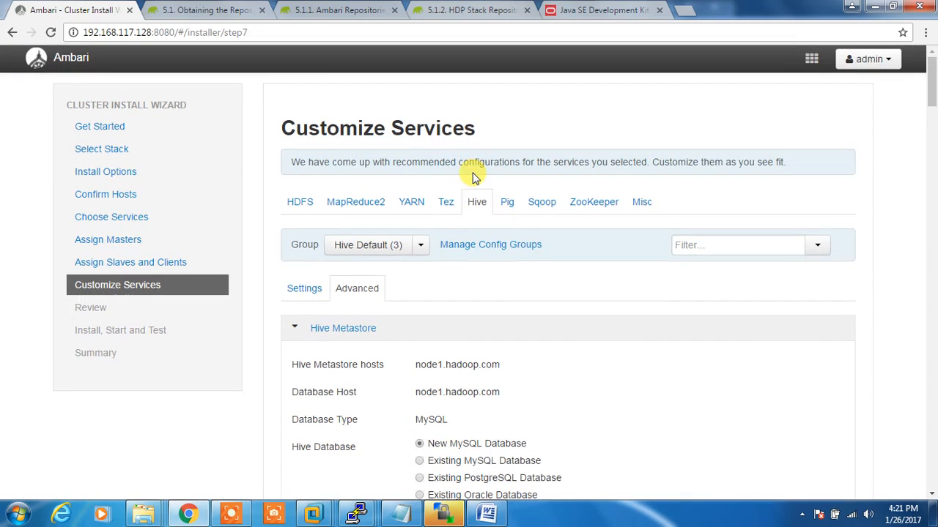
pyautogui.scroll(-15, 477, 210)
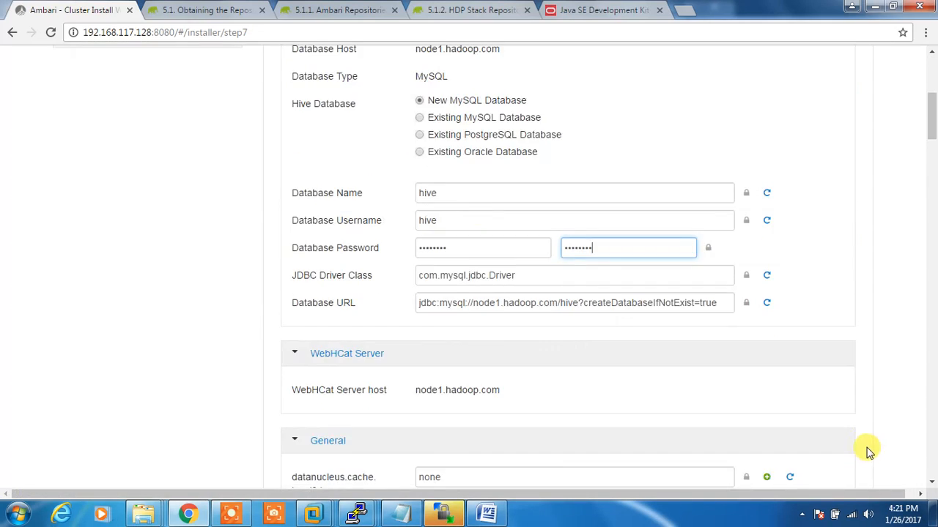
pyautogui.scroll(-20, 794, 446)
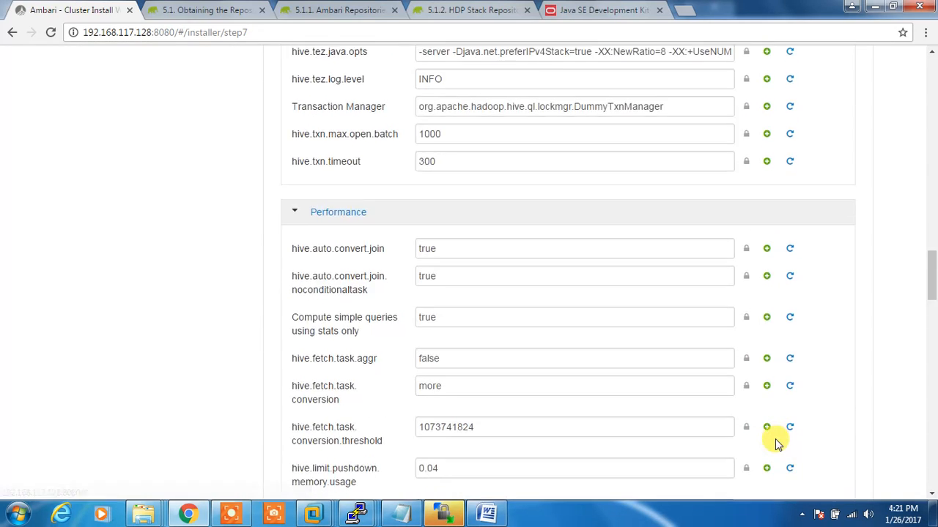
pyautogui.scroll(-20, 775, 439)
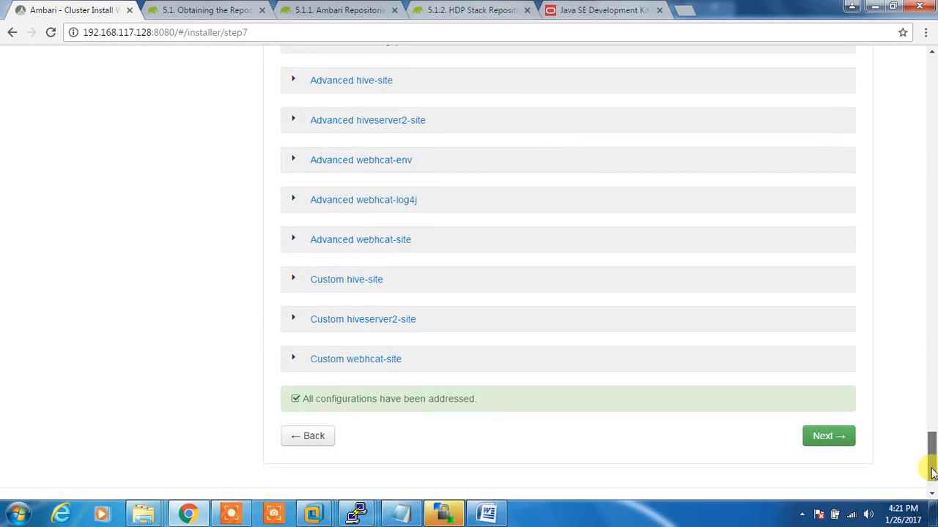
pyautogui.click(822, 394)
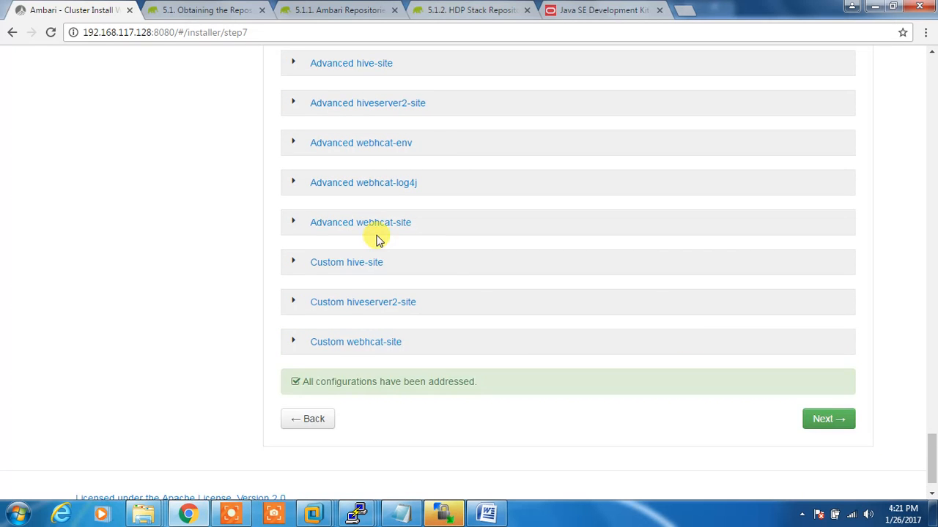
# - Review the cluster's repositories and service host assignments, and start the deployment
pyautogui.scroll(4, 378, 244)
pyautogui.scroll(20, 361, 278)
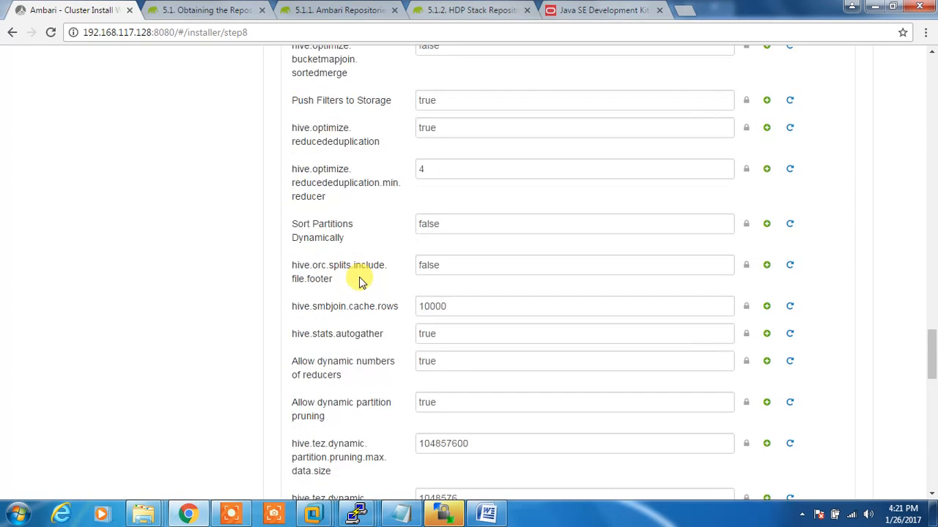
pyautogui.scroll(-6, 359, 278)
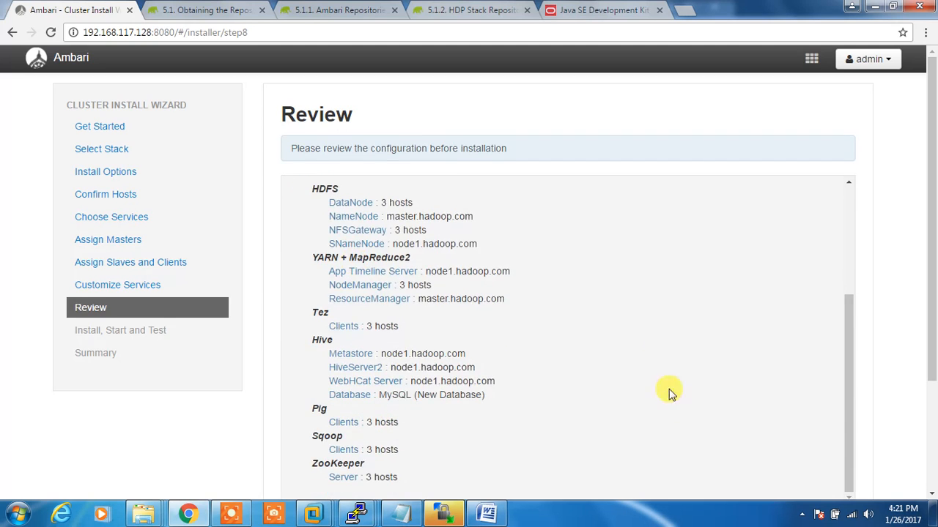
pyautogui.scroll(6, 427, 233)
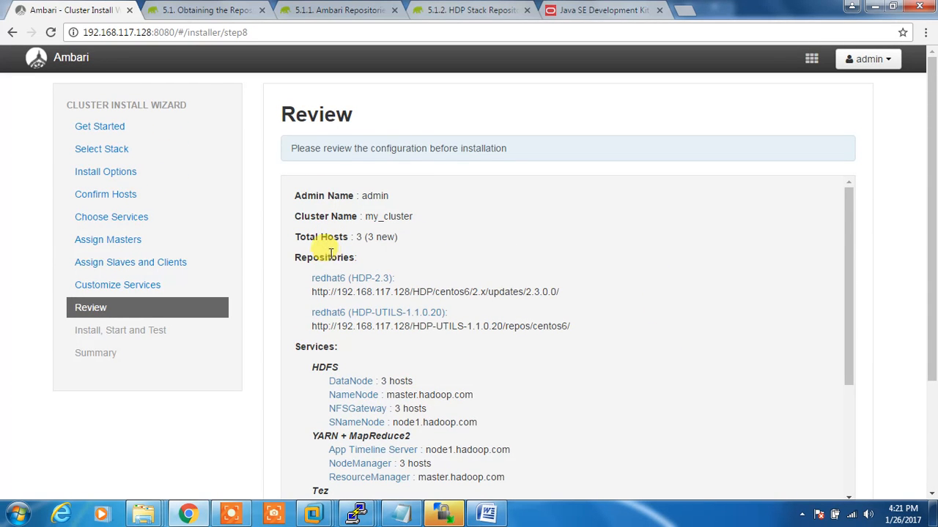
pyautogui.scroll(-6, 364, 241)
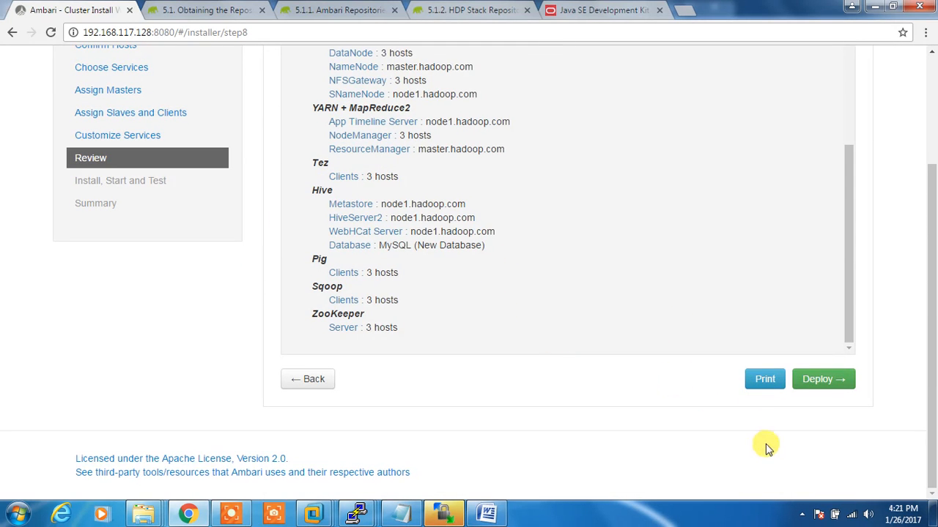
pyautogui.click(817, 381)
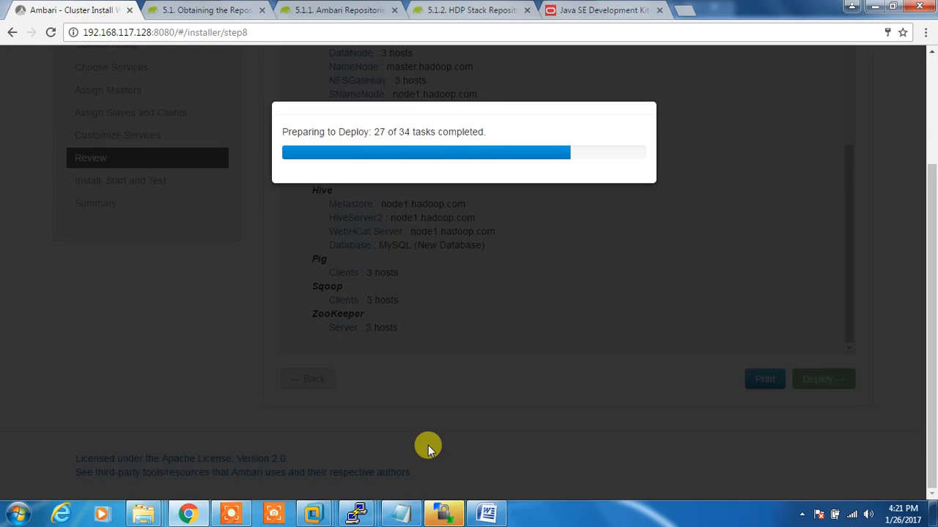
pyautogui.click(231, 513)
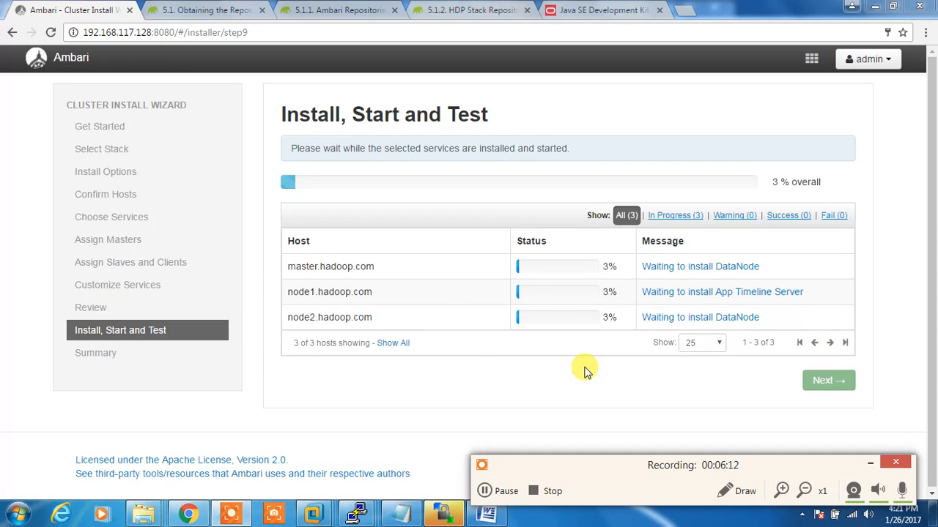
pyautogui.click(503, 495)
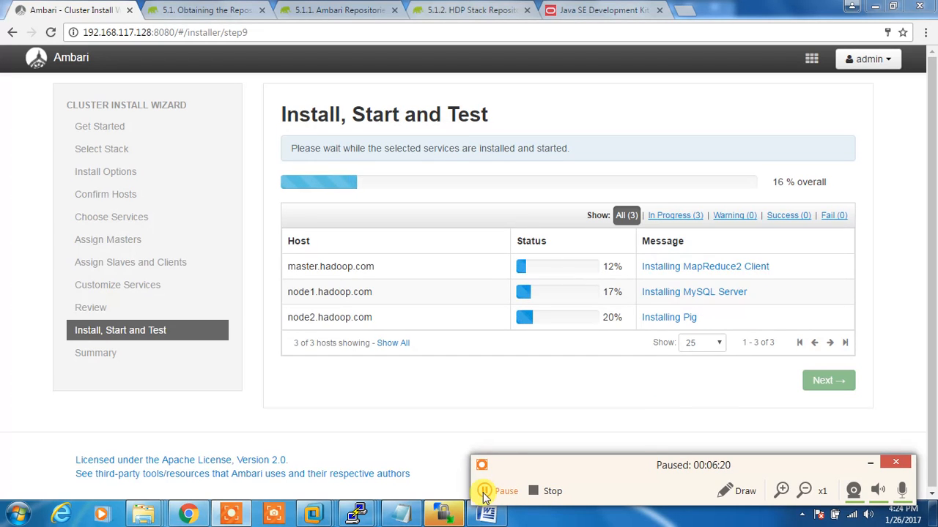
pyautogui.click(481, 490)
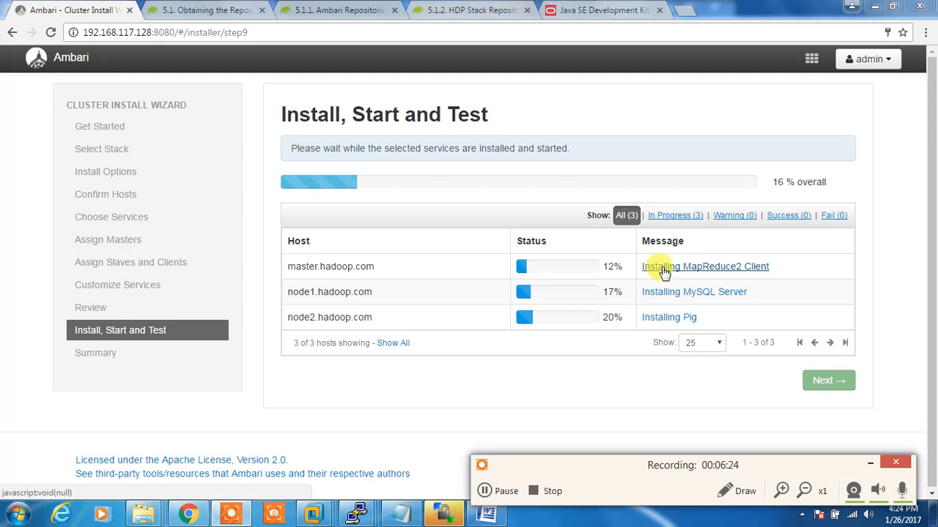
# - Inspect the installation task list for master.hadoop.com and close it
pyautogui.click(662, 268)
pyautogui.scroll(-5, 373, 215)
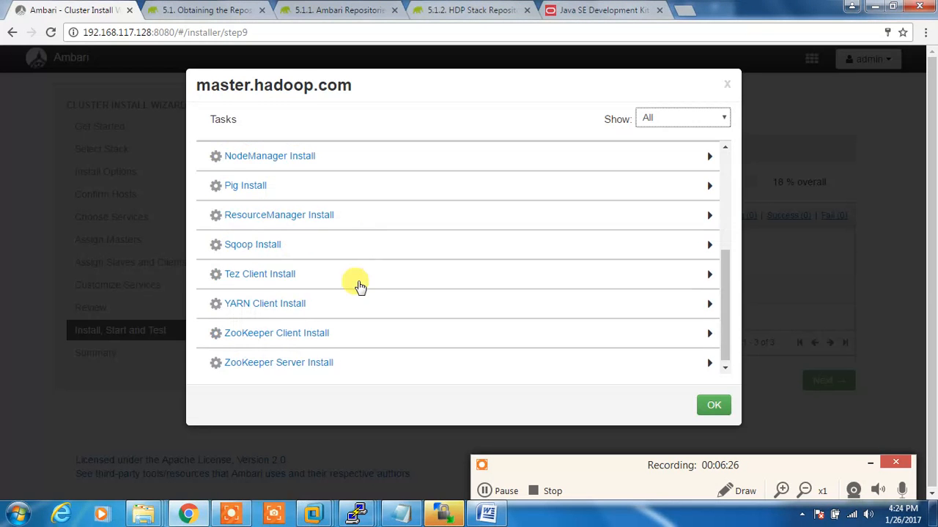
pyautogui.scroll(5, 315, 287)
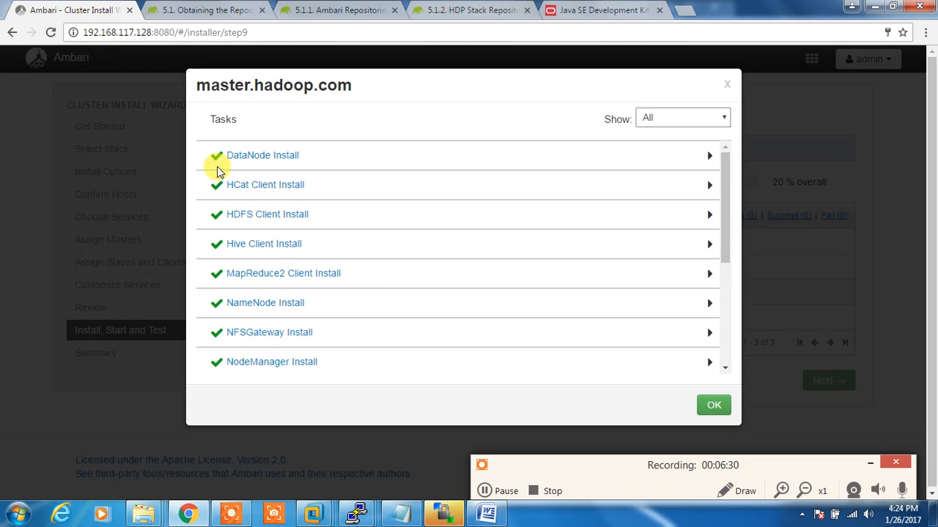
pyautogui.scroll(-2, 217, 249)
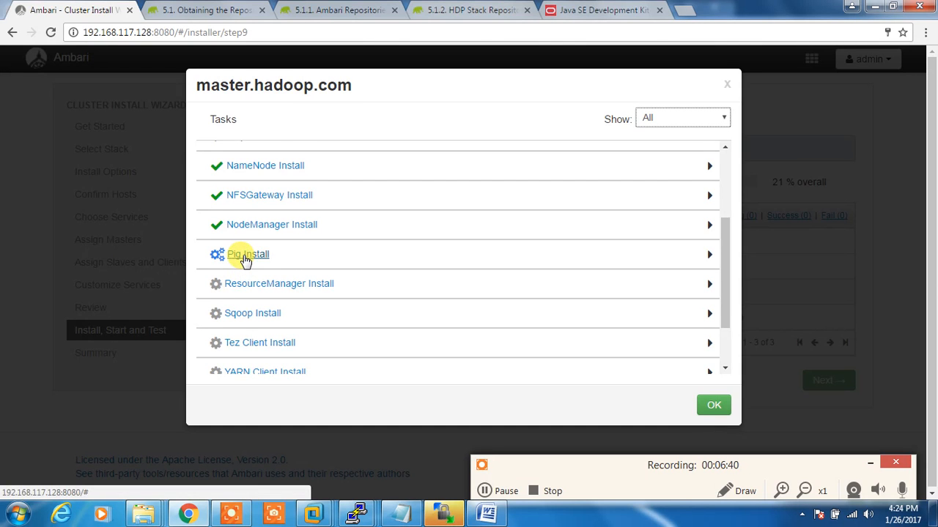
pyautogui.scroll(-1, 227, 299)
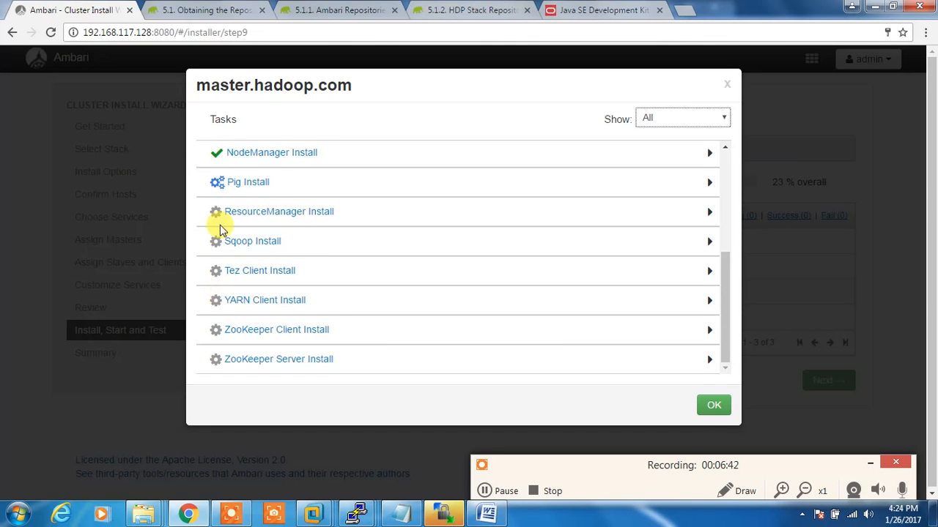
pyautogui.click(698, 396)
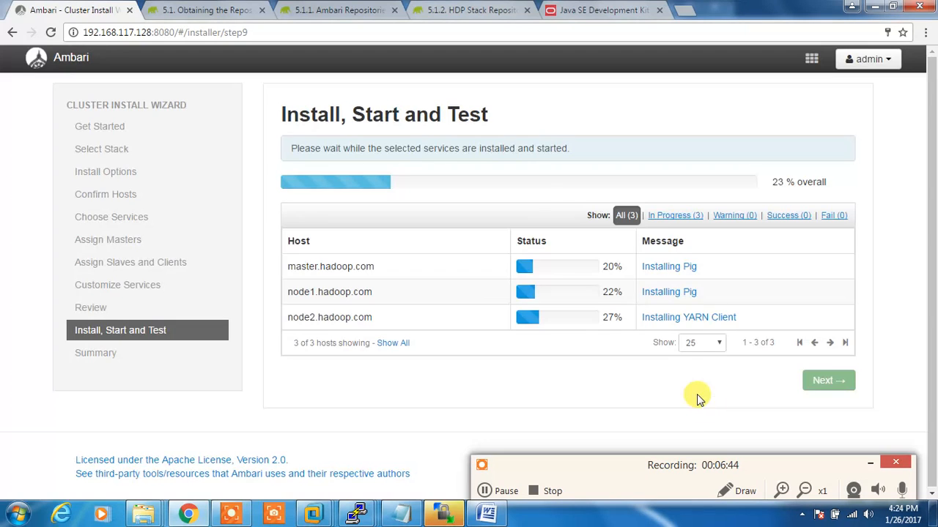
# - Inspect the installation task list for node2.hadoop.com and close it
pyautogui.click(668, 317)
pyautogui.scroll(-2, 649, 310)
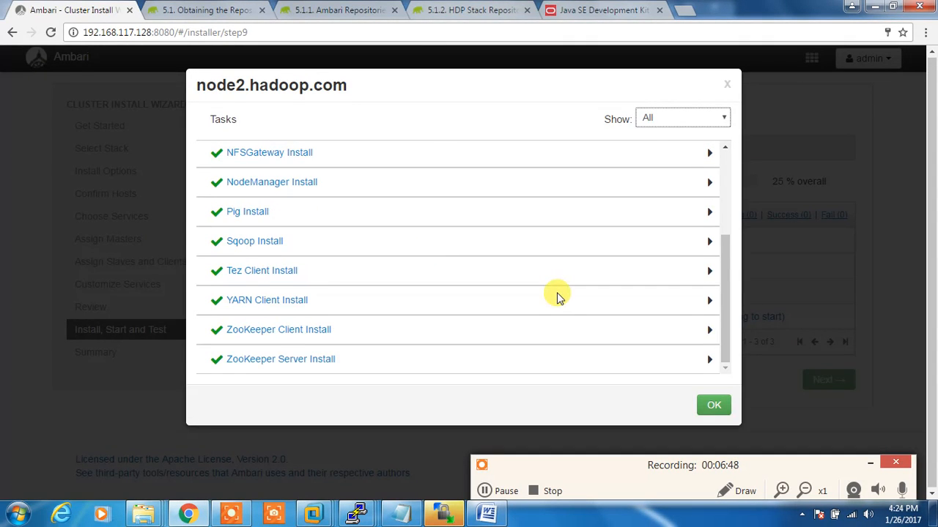
pyautogui.scroll(2, 559, 295)
pyautogui.scroll(-3, 443, 233)
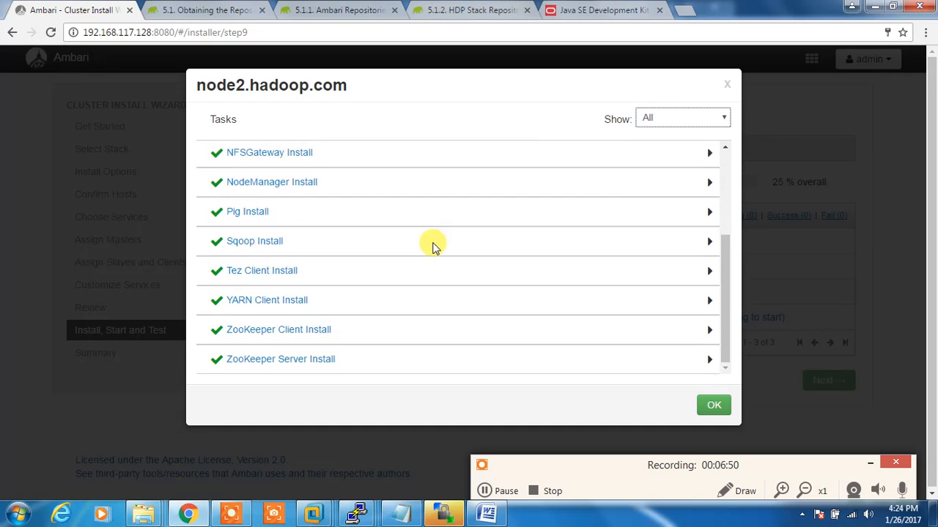
pyautogui.click(721, 411)
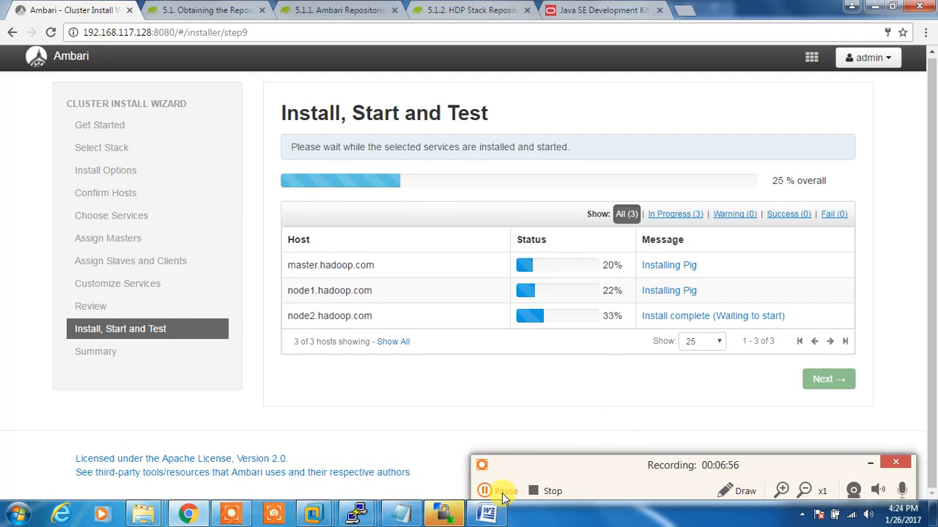
pyautogui.click(504, 492)
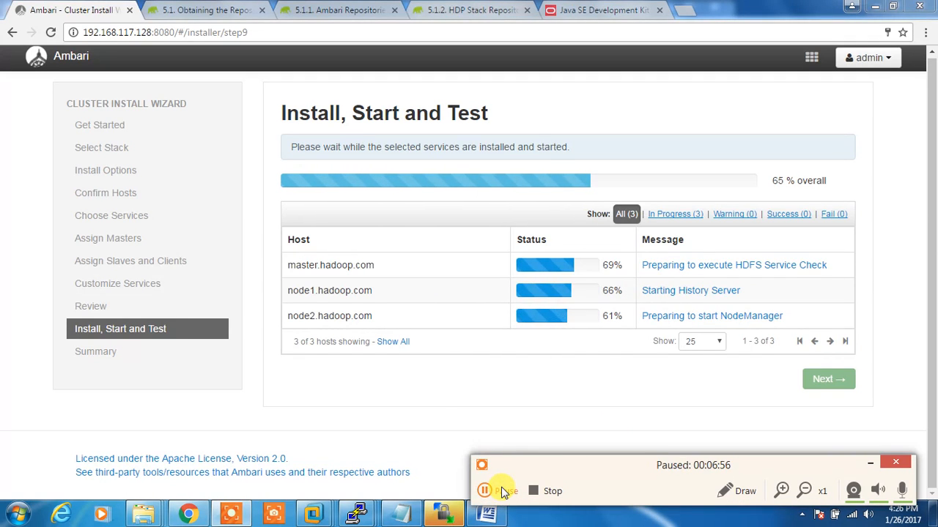
pyautogui.click(503, 492)
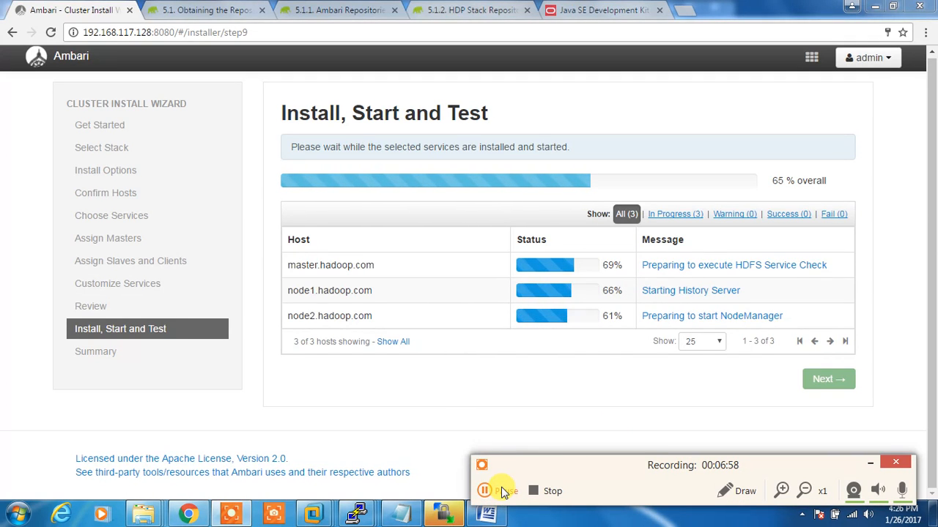
pyautogui.click(505, 495)
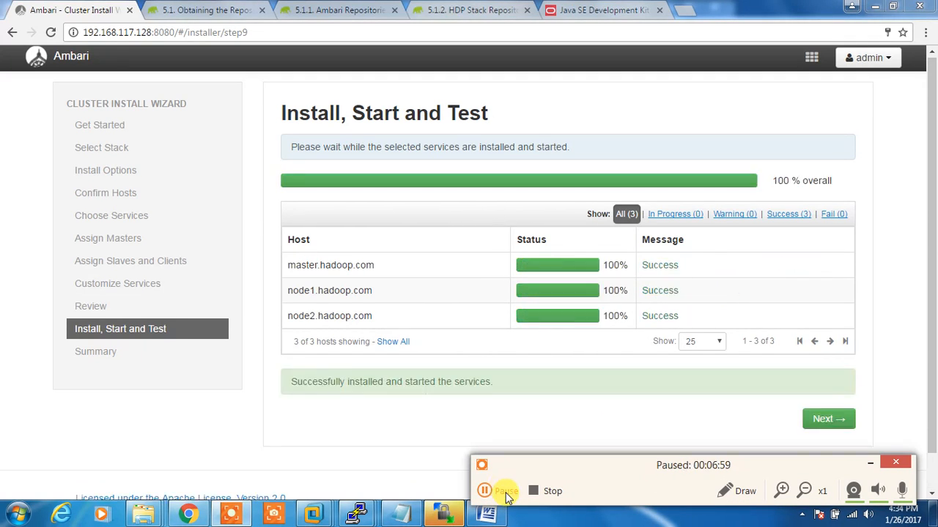
# - Proceed to the installation summary and complete the cluster install wizard to open the cluster dashboard
pyautogui.click(505, 495)
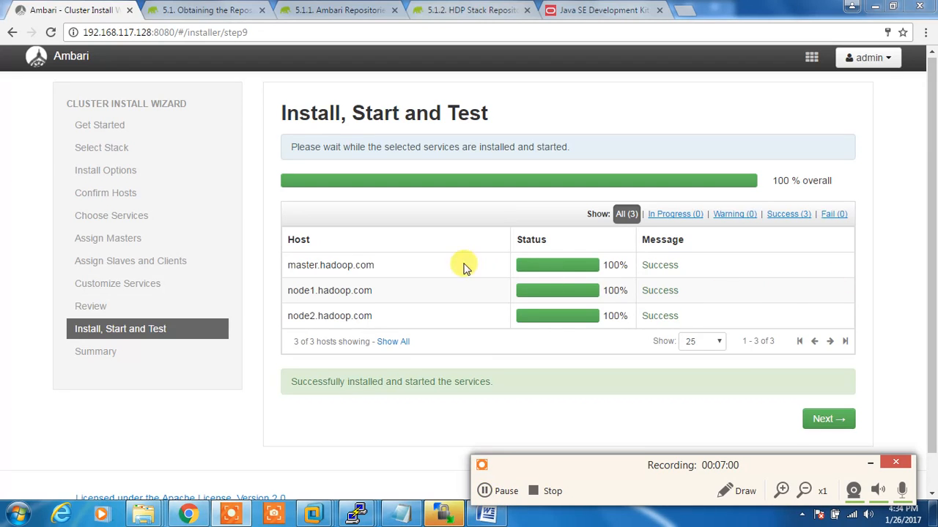
pyautogui.click(826, 419)
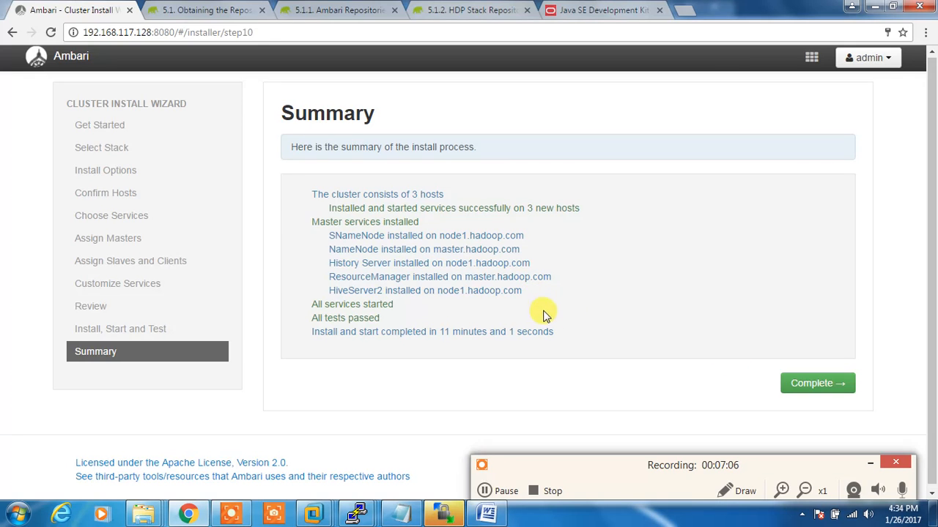
pyautogui.click(827, 384)
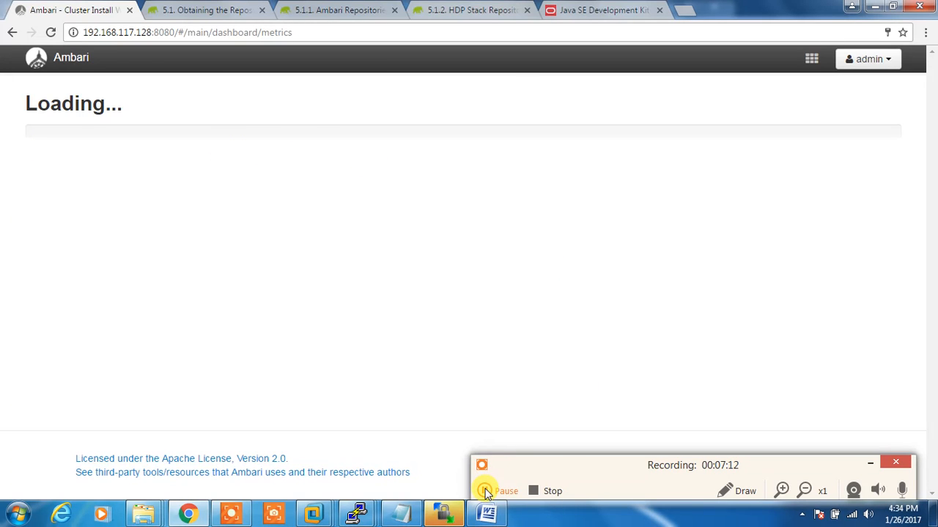
pyautogui.click(486, 492)
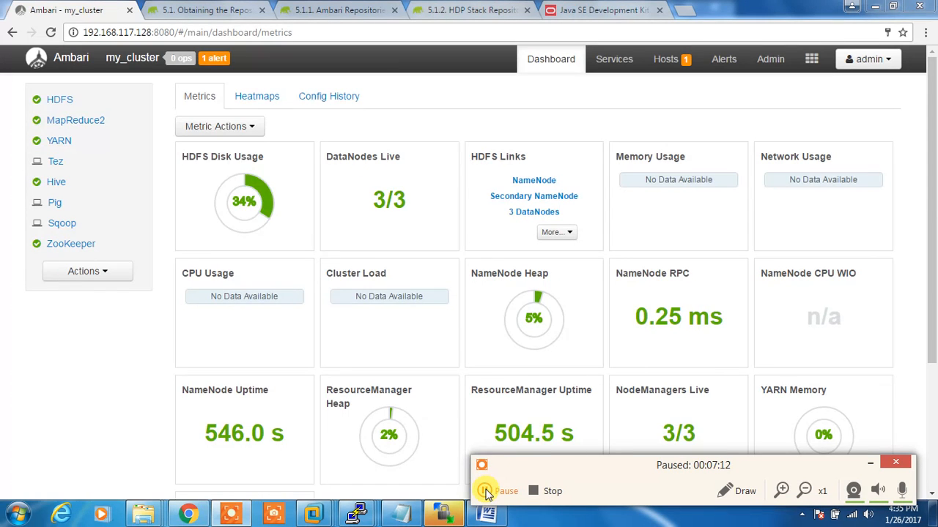
pyautogui.click(486, 492)
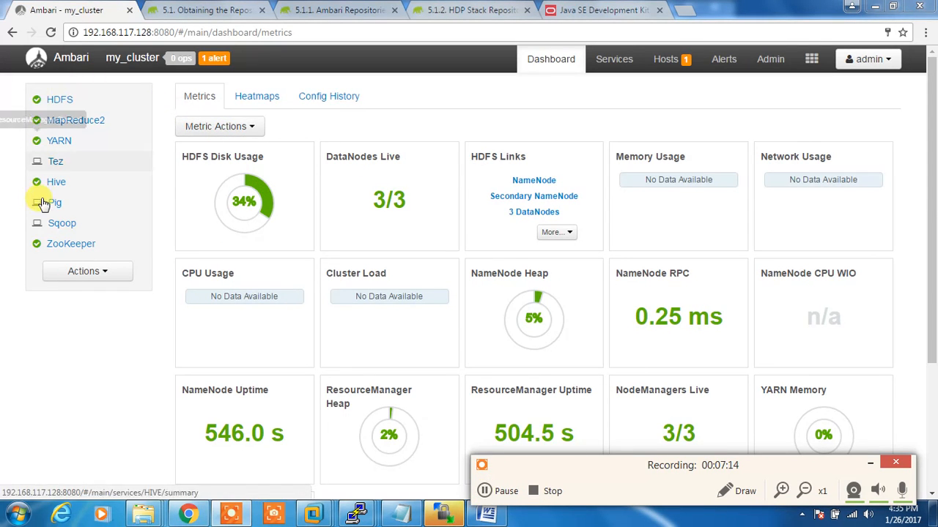
# - Review the list of critical or warning alerts for my_cluster and close it
pyautogui.click(215, 60)
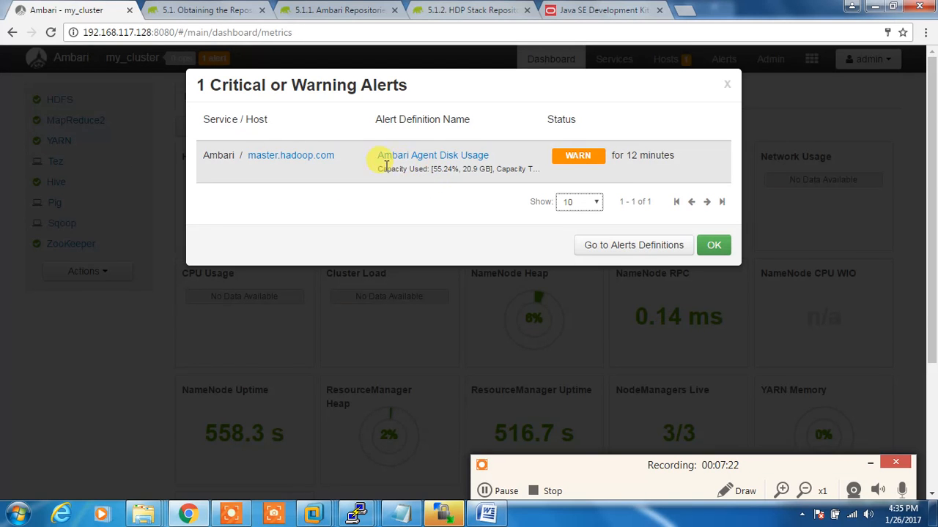
pyautogui.click(714, 246)
# - Switch to the root@master PuTTY terminal and list the files in the home directory
pyautogui.moveTo(355, 513)
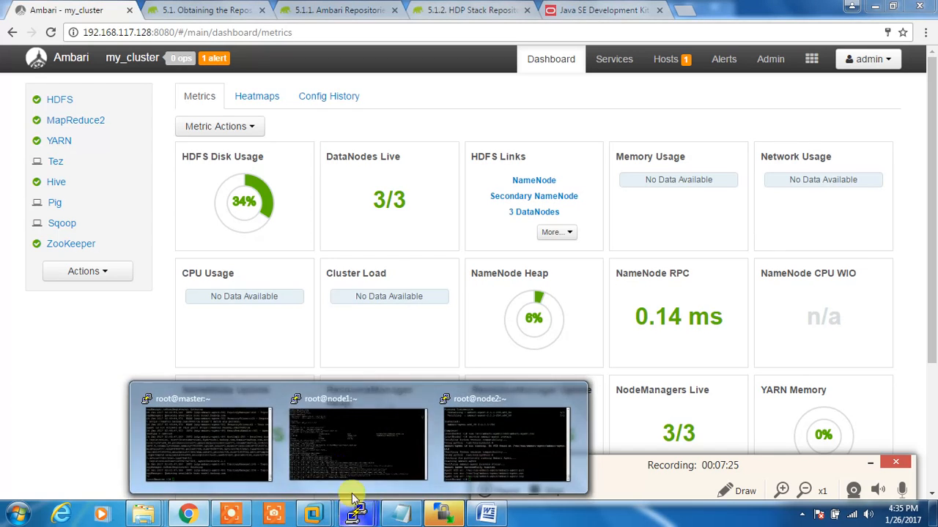
pyautogui.click(210, 420)
pyautogui.write('ls')
pyautogui.press('Return')
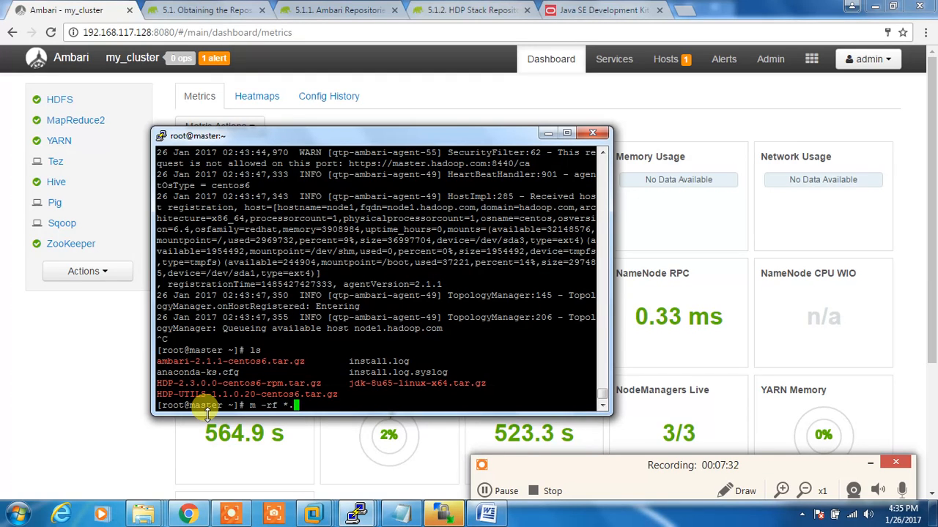
# - Try to force-delete the downloaded archives using the patterns *.tz and *.tgz, and list the directory again
pyautogui.press('Return')
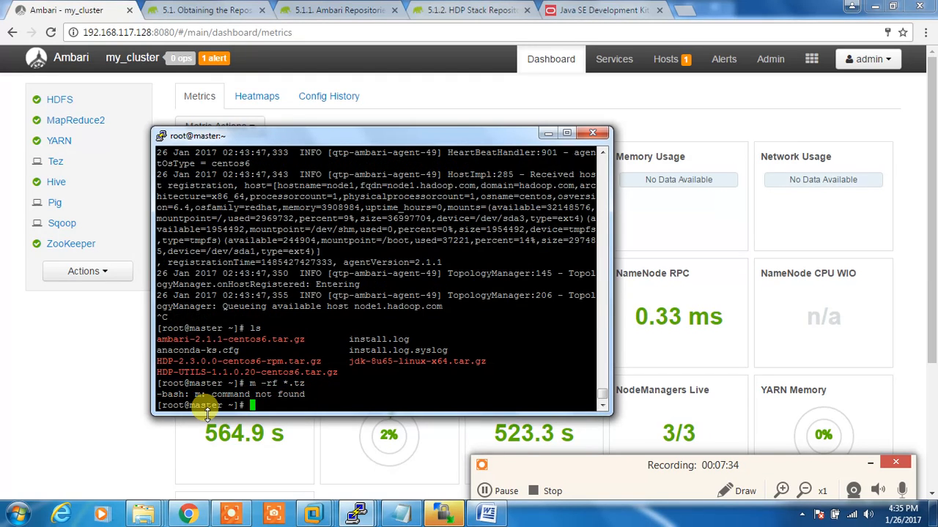
pyautogui.press('Up')
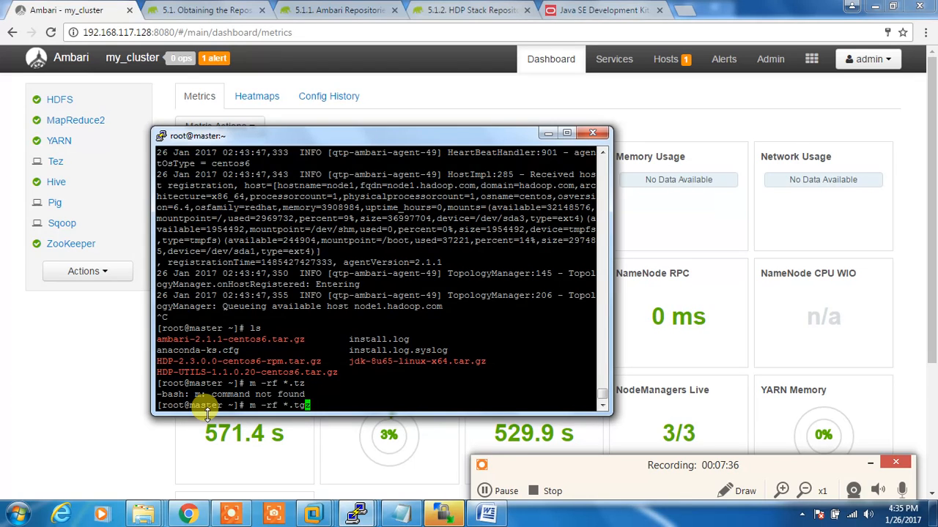
pyautogui.press('Return')
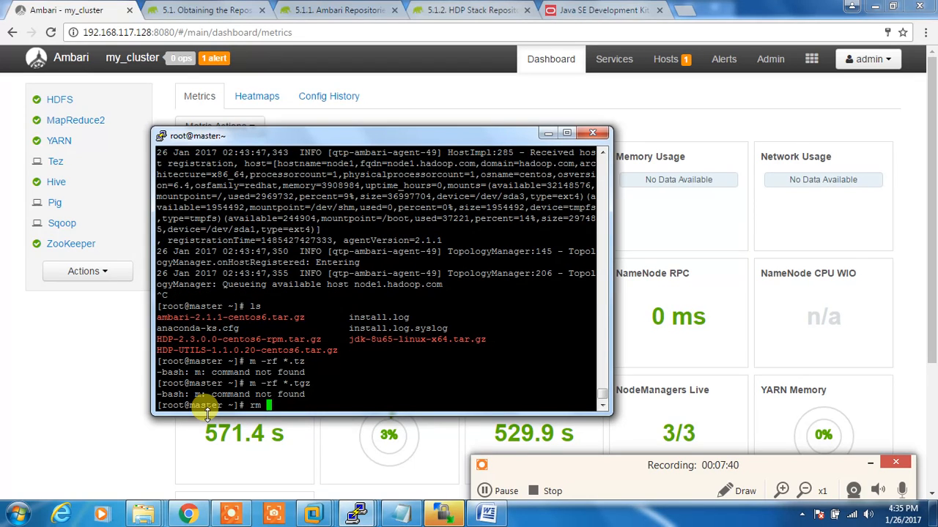
pyautogui.write('rm -rf *.tg')
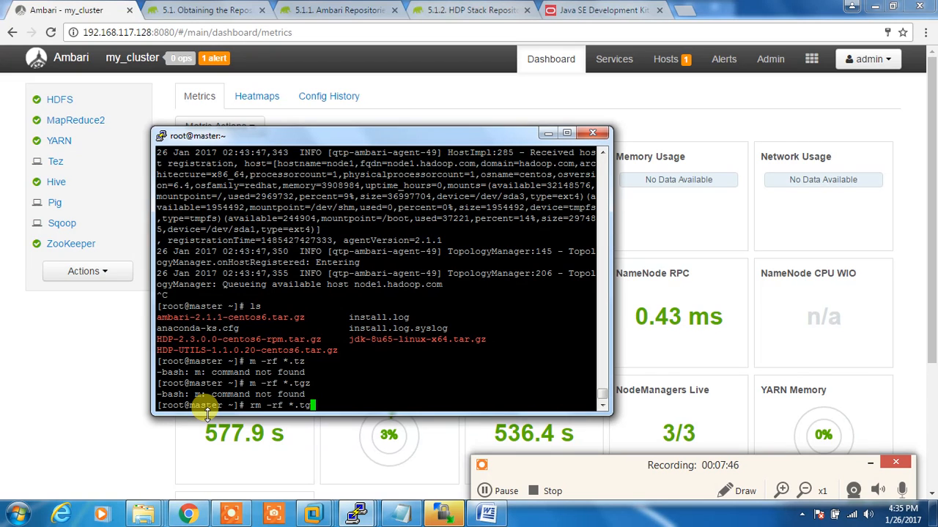
pyautogui.press('Return')
pyautogui.write('ls')
pyautogui.press('Return')
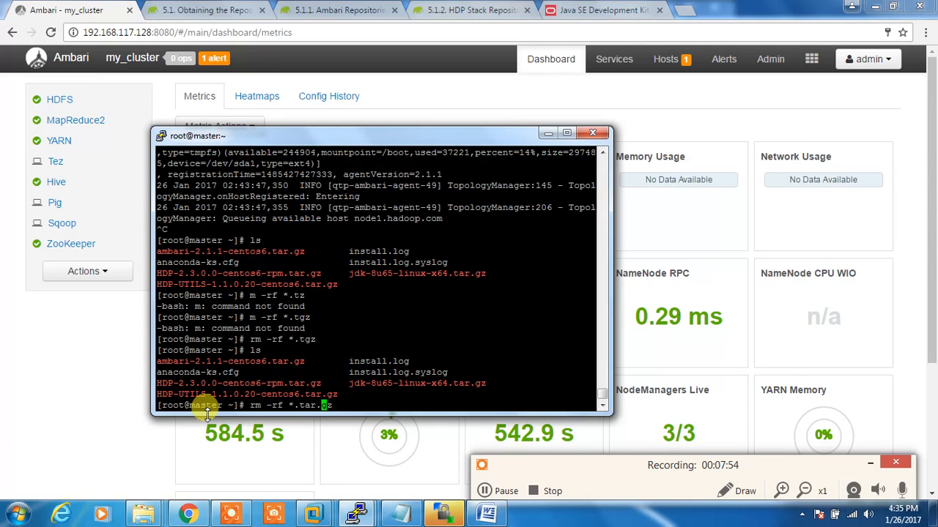
# - Delete the archives on master with rm -rf *.tar.gz, list the remaining files, and minimize the terminal
pyautogui.press('Return')
pyautogui.write('ls')
pyautogui.press('Return')
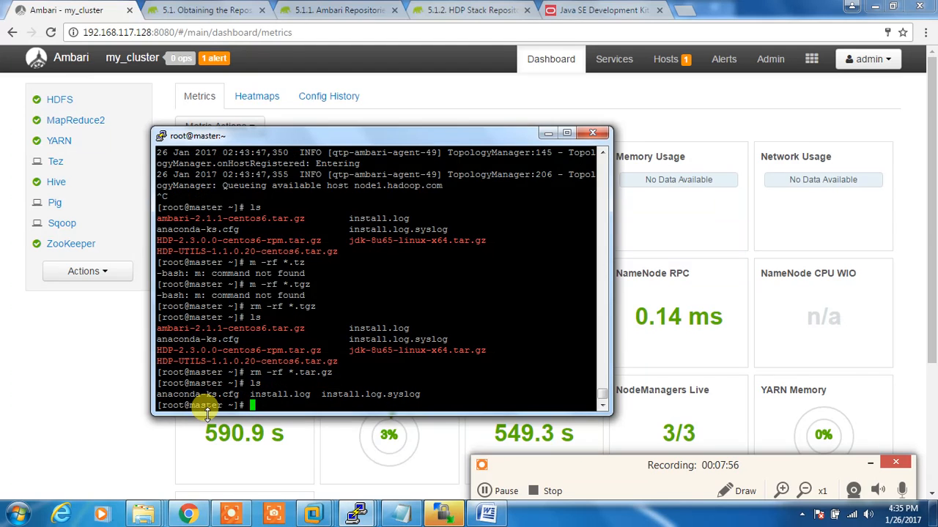
pyautogui.click(549, 133)
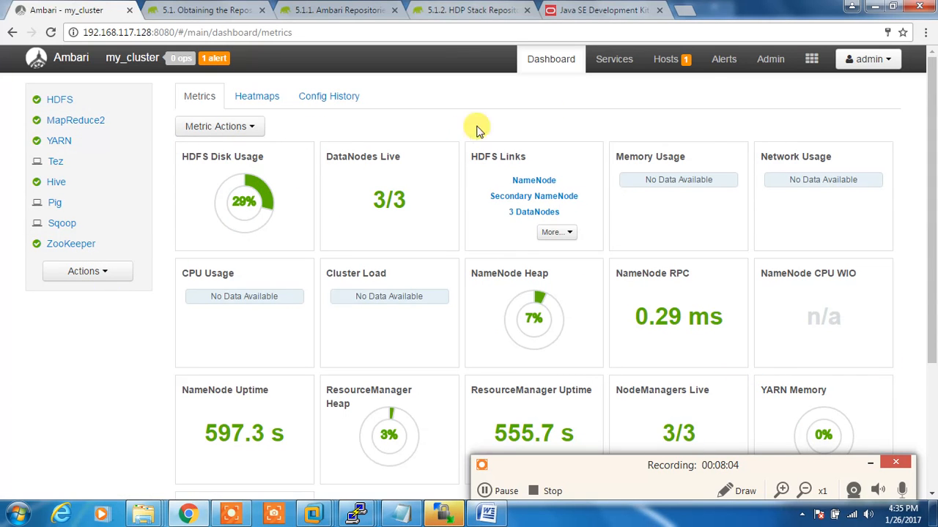
# - Look through the cluster's HDFS service summary, hosts list, alerts, and the admin list of stack services and versions
pyautogui.click(611, 59)
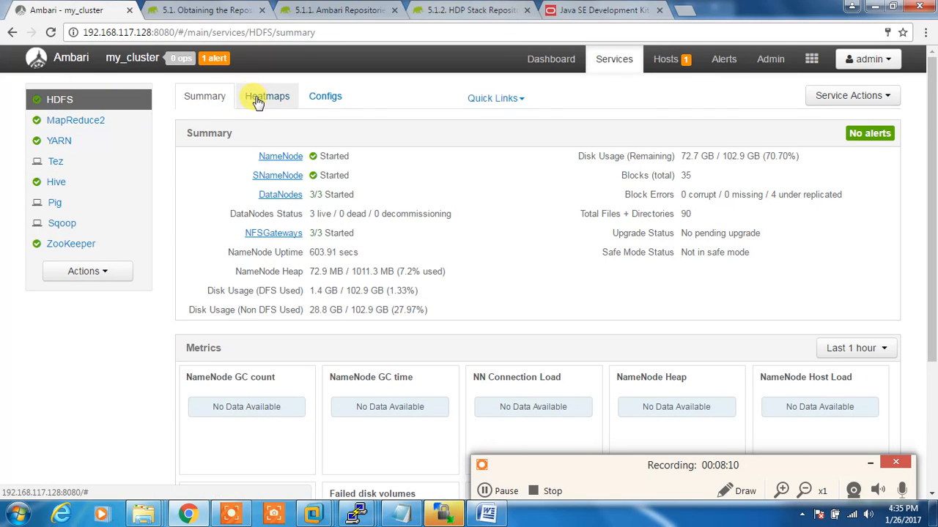
pyautogui.click(666, 59)
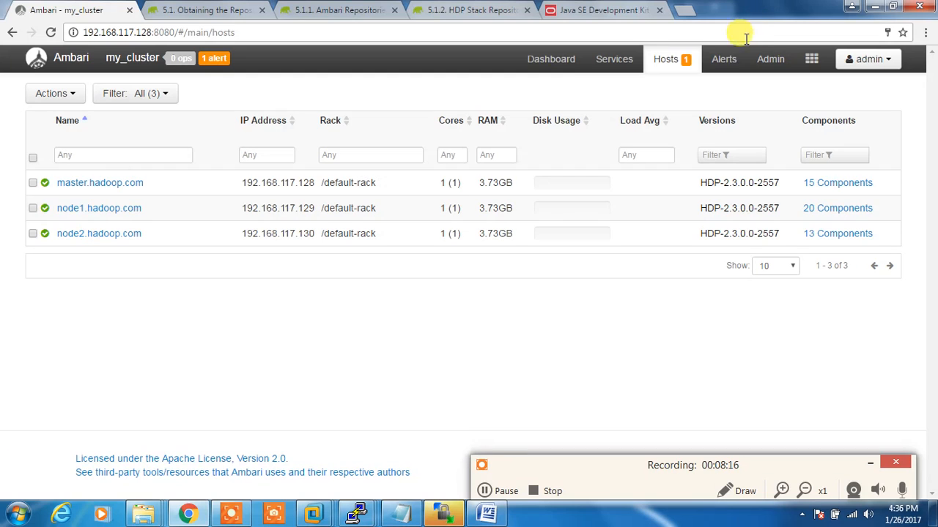
pyautogui.click(729, 65)
pyautogui.moveTo(762, 62)
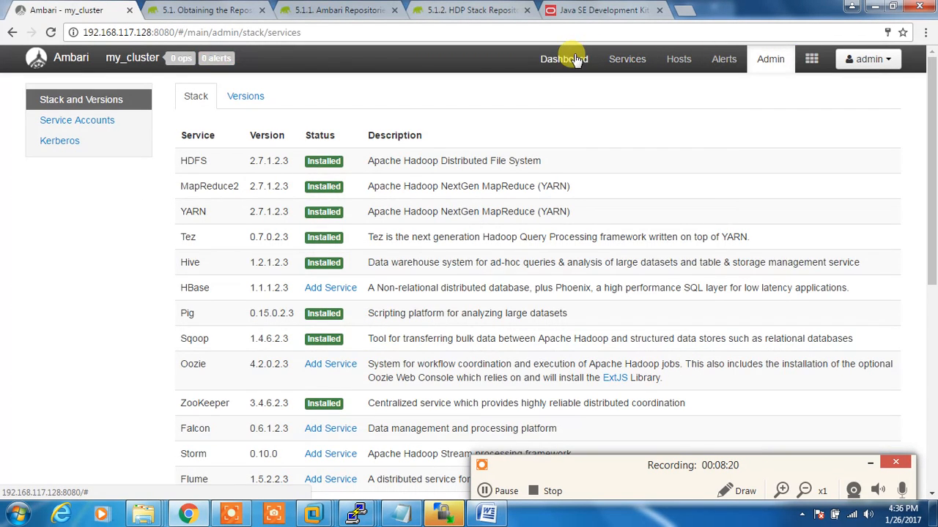
# - Return to the dashboard metrics and examine the available service-wide actions, closing them without choosing any
pyautogui.click(568, 58)
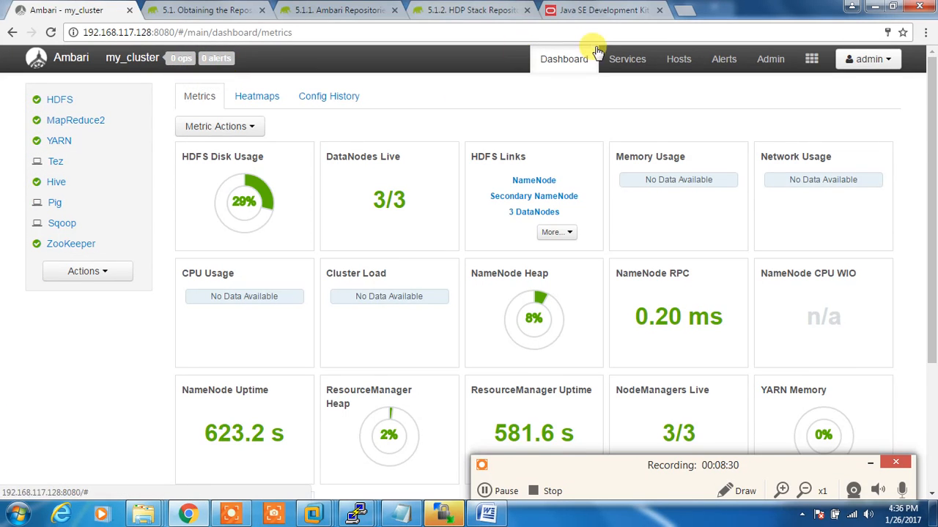
pyautogui.click(103, 280)
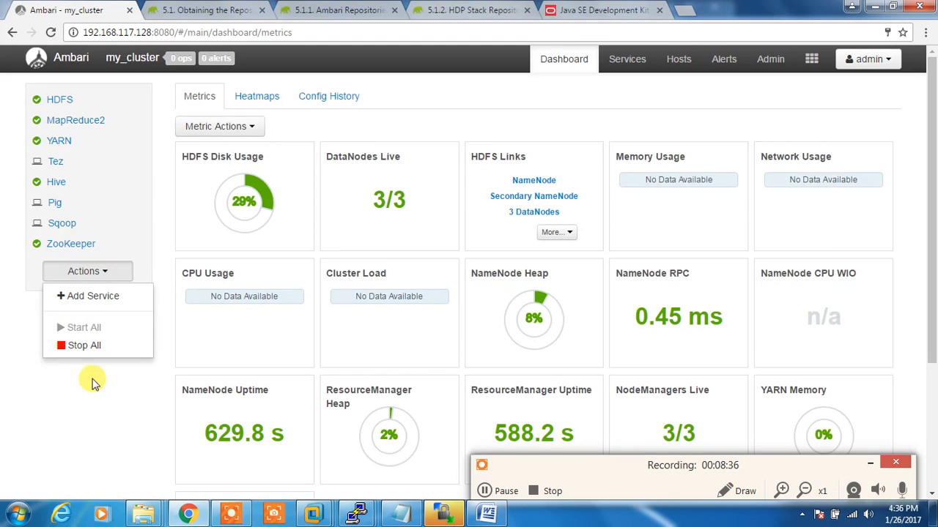
pyautogui.click(73, 396)
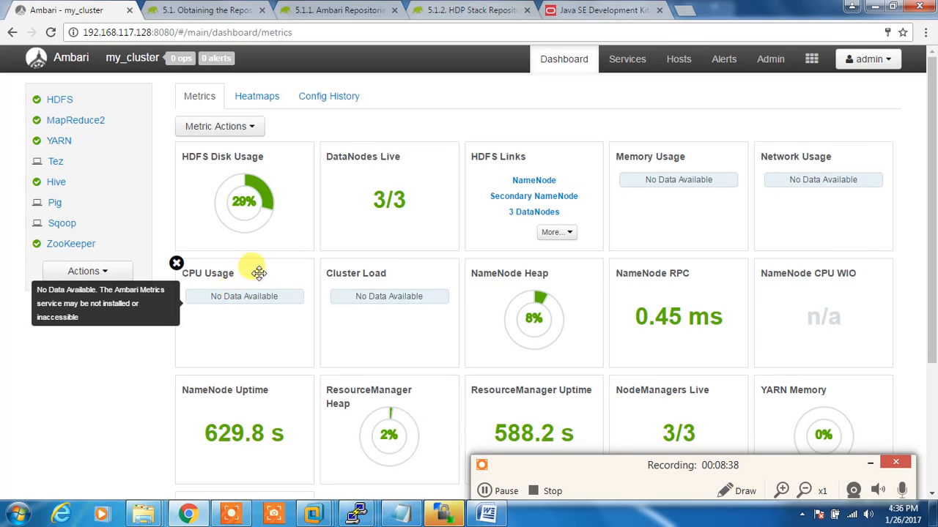